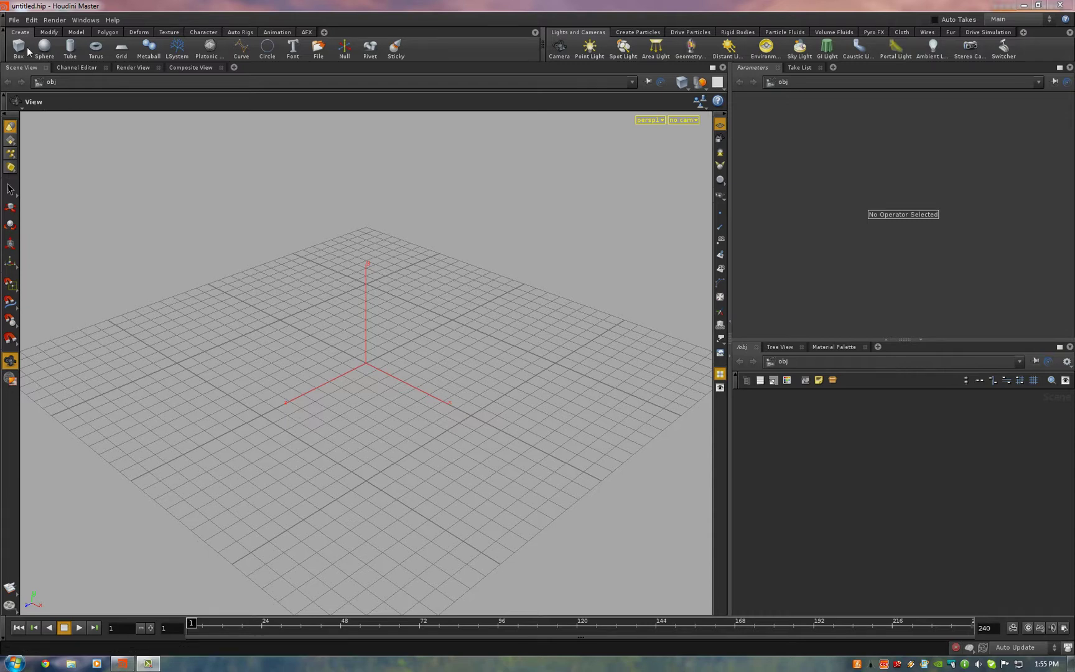
Step: Install the digital asset library afx_proton_stream.otl from the Desktop into the current HIP file only
{"action": "left_click", "coordinate": [17, 21]}
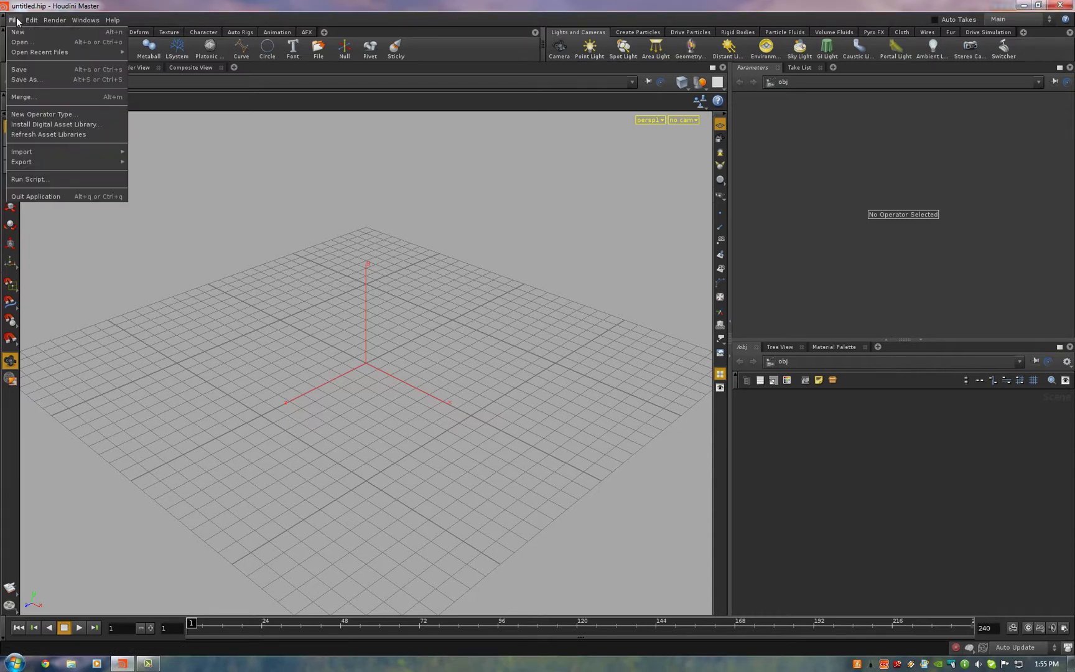
{"action": "left_click", "coordinate": [64, 120]}
{"action": "left_click_drag", "start_coordinate": [161, 47], "coordinate": [249, 98]}
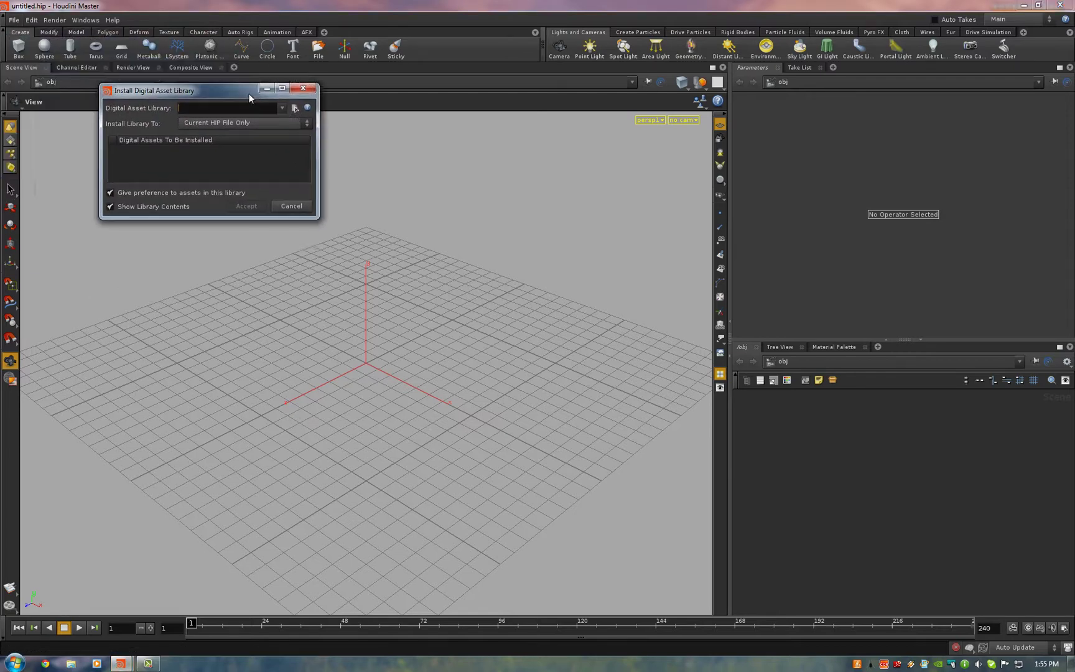
{"action": "left_click", "coordinate": [294, 109]}
{"action": "left_click", "coordinate": [113, 84]}
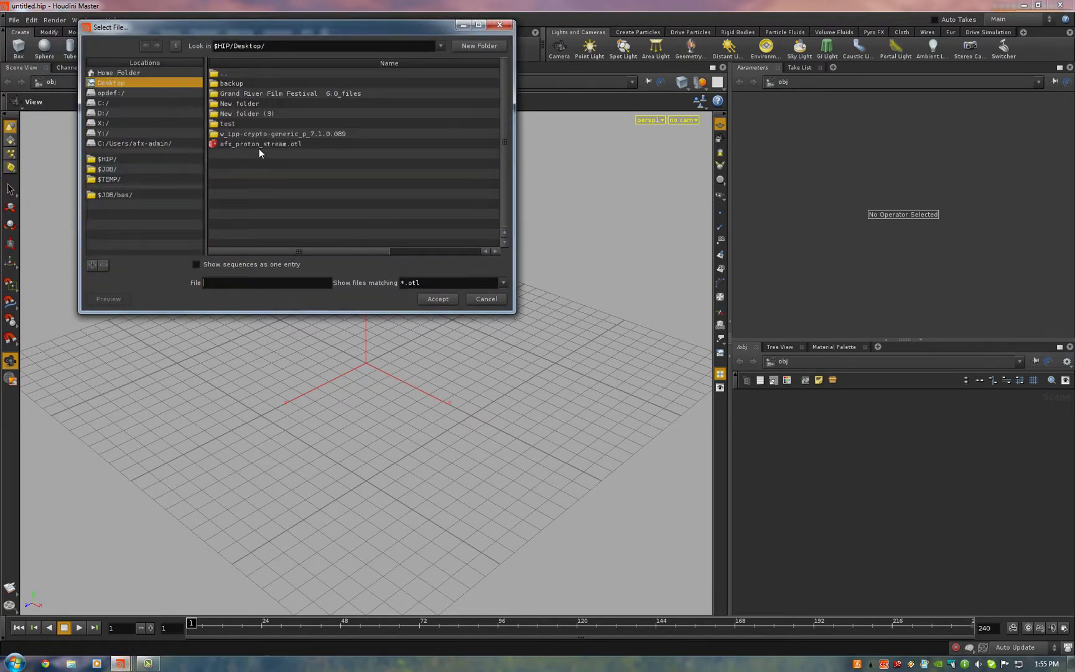
{"action": "double_click", "coordinate": [259, 147]}
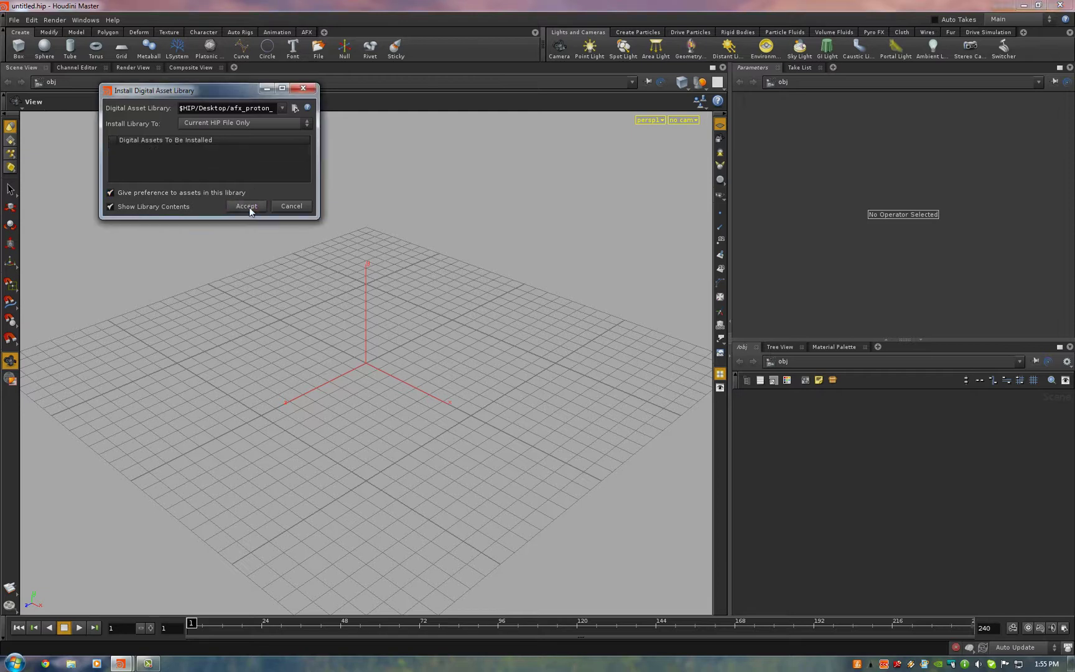
{"action": "left_click", "coordinate": [247, 207]}
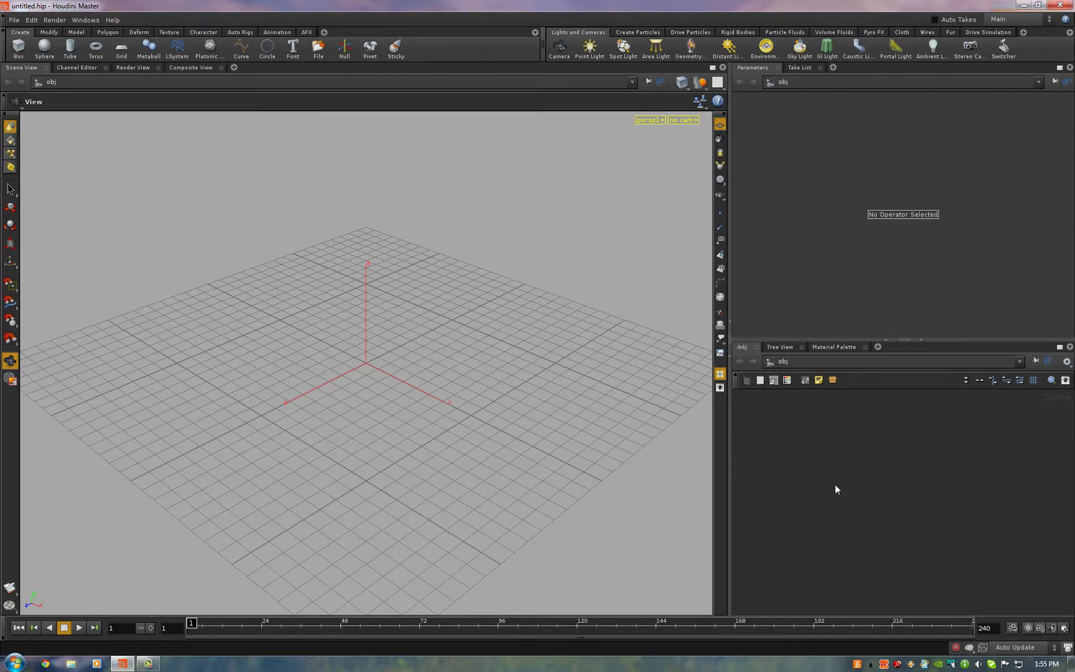
Step: Add a Proton stream node to the empty object network
{"action": "key", "text": "Tab"}
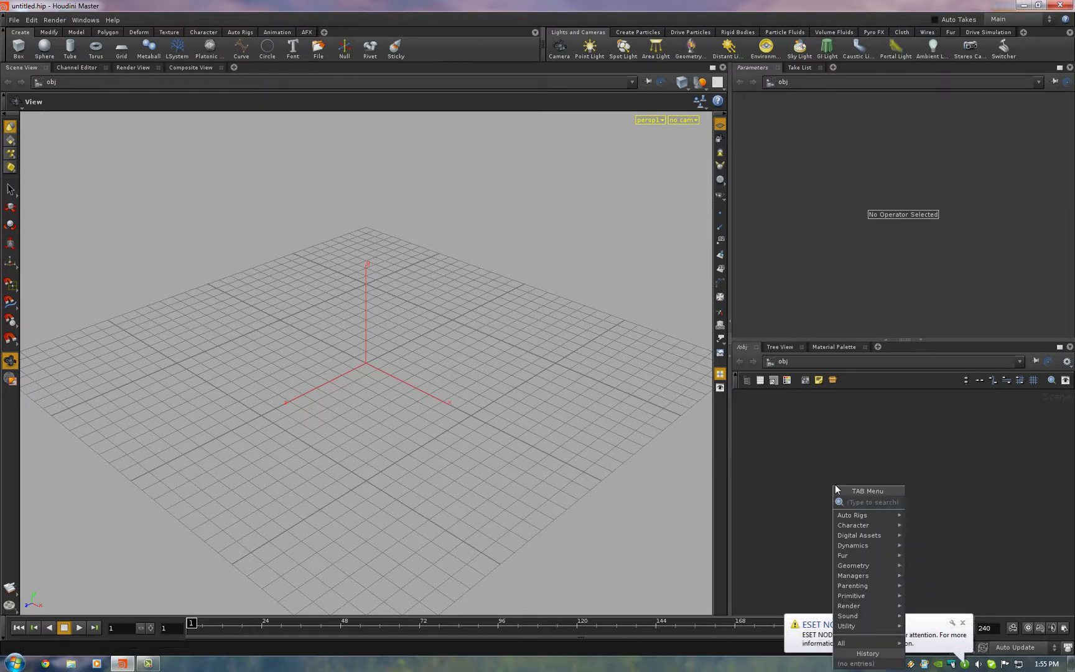
{"action": "type", "text": "proton"}
{"action": "key", "text": "Return"}
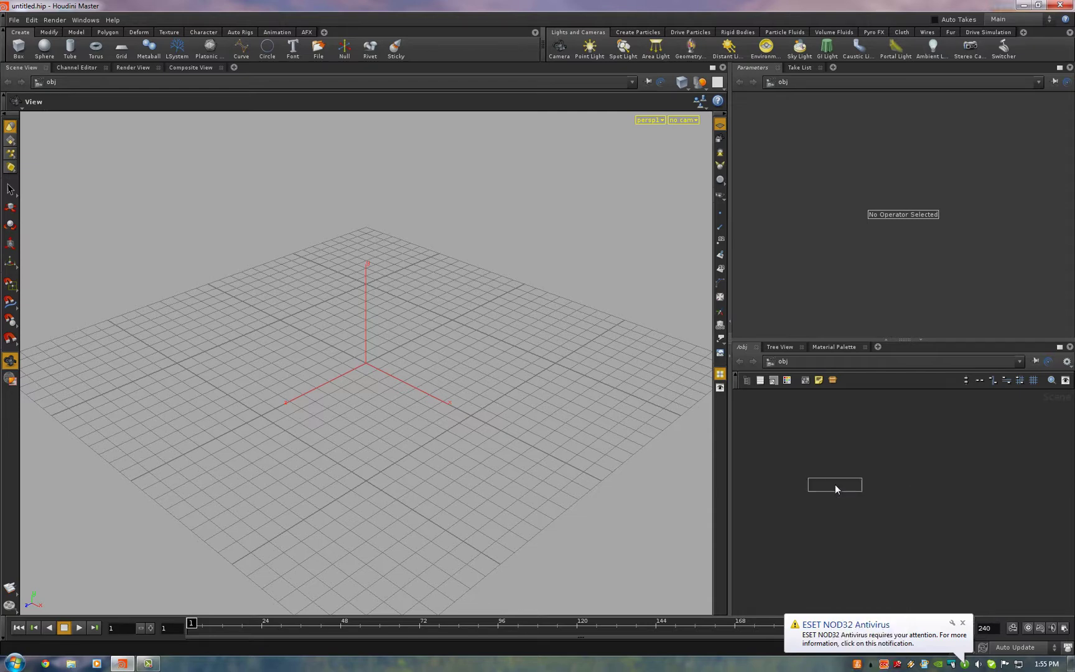
{"action": "left_click", "coordinate": [837, 485]}
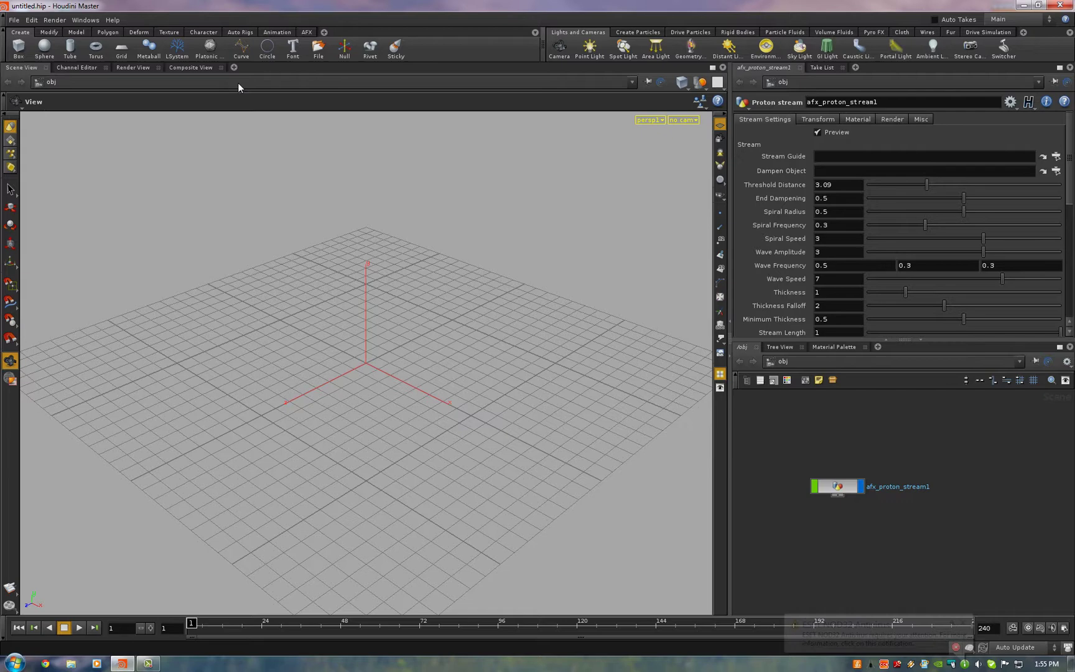
Step: Draw a zigzag polygon curve diagonally across the ground grid and hide the curve object's display
{"action": "left_click", "coordinate": [241, 47]}
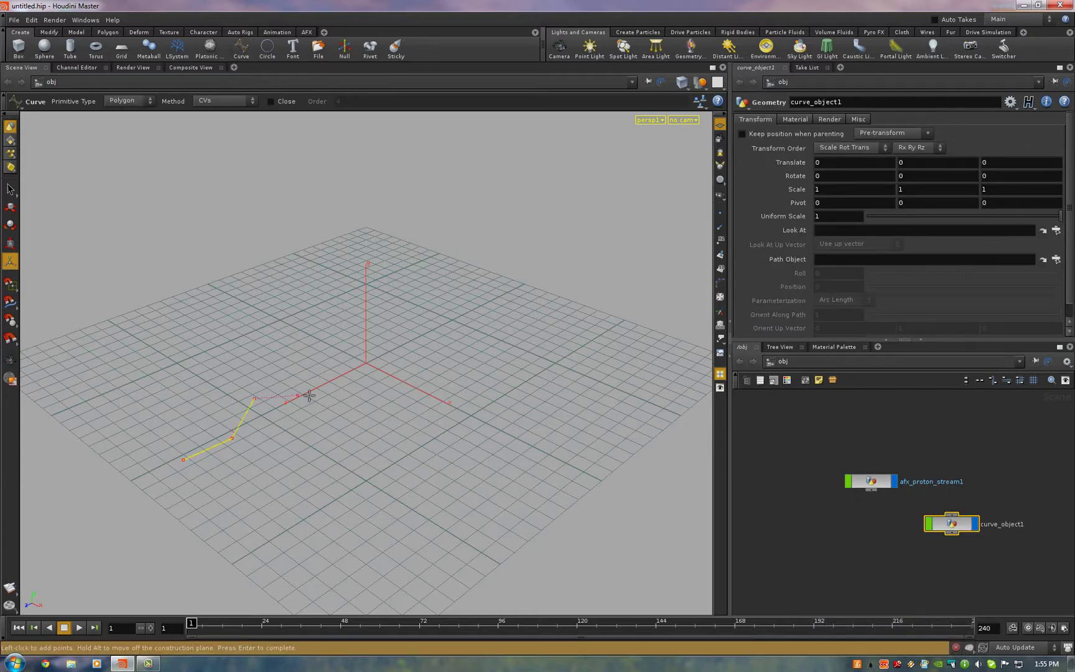
{"action": "left_click", "coordinate": [472, 284]}
{"action": "left_click", "coordinate": [496, 267]}
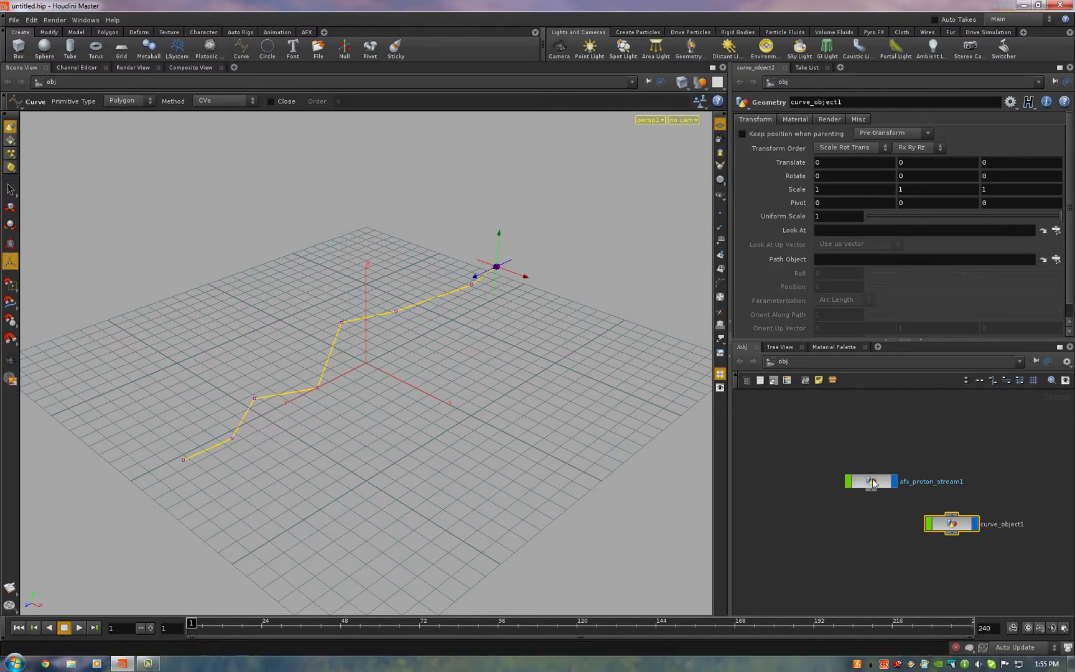
{"action": "left_click", "coordinate": [974, 523]}
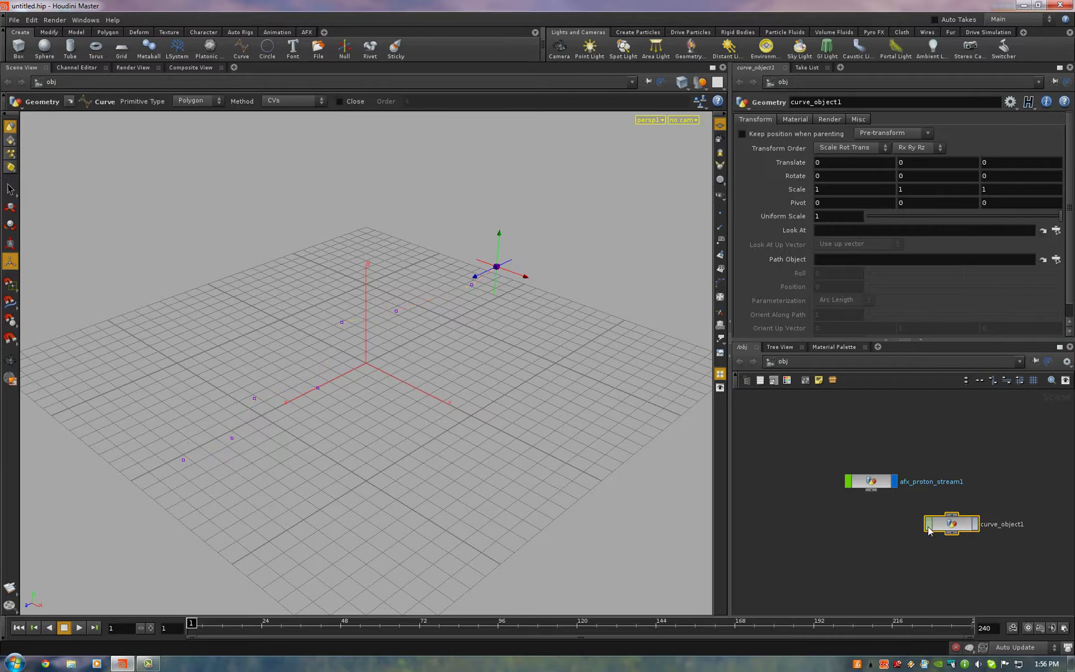
Step: Set the proton stream's Stream Guide to /obj/curve_object1
{"action": "left_click", "coordinate": [871, 481]}
{"action": "left_click", "coordinate": [1057, 157]}
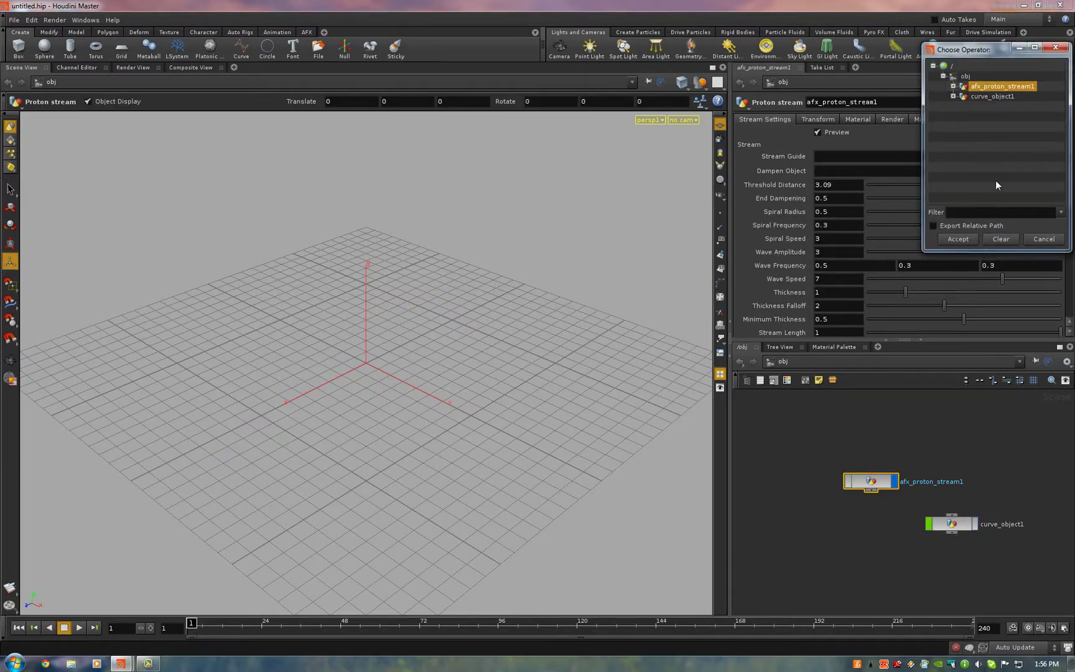
{"action": "left_click", "coordinate": [986, 97]}
{"action": "left_click", "coordinate": [967, 237]}
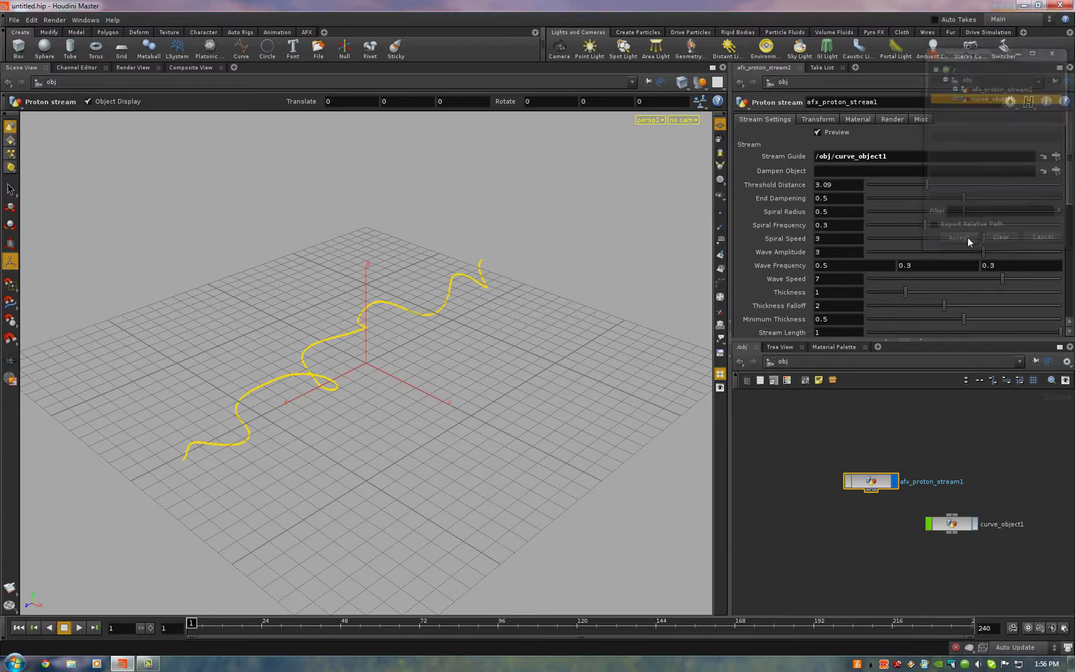
Step: Play the animation and examine the proton stream's motion along its guide from several angles
{"action": "left_click", "coordinate": [856, 425]}
{"action": "key", "text": "Escape"}
{"action": "left_click_drag", "start_coordinate": [420, 367], "coordinate": [499, 336]}
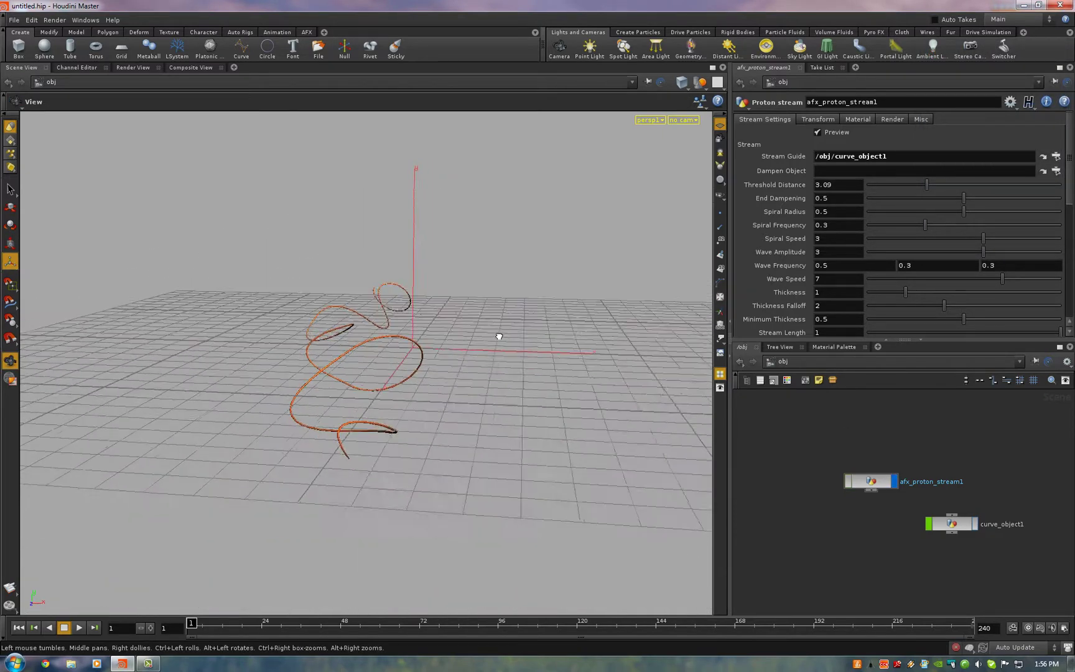
{"action": "left_click", "coordinate": [81, 627]}
{"action": "left_click_drag", "start_coordinate": [336, 420], "coordinate": [240, 523]}
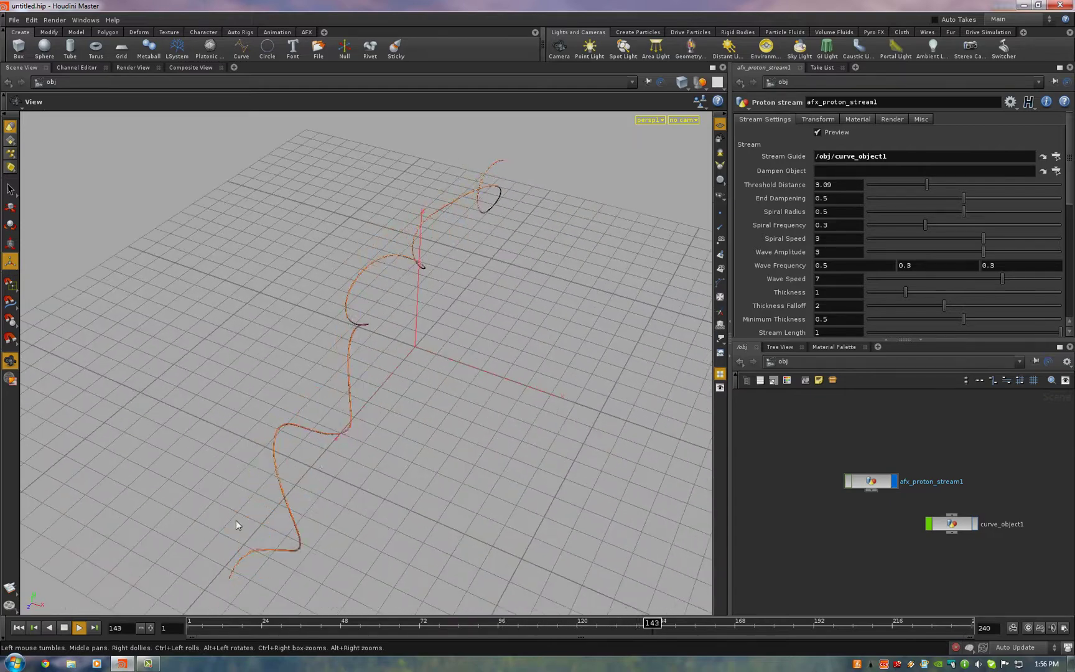
{"action": "left_click", "coordinate": [65, 628]}
{"action": "key", "text": "Escape"}
{"action": "left_click_drag", "start_coordinate": [129, 551], "coordinate": [213, 493]}
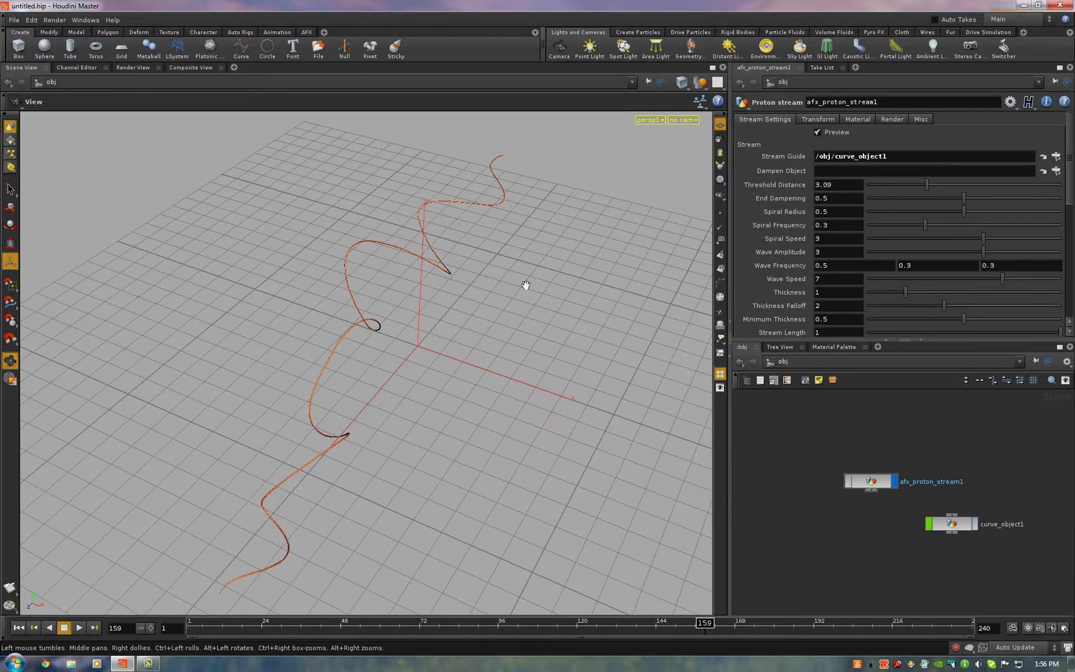
{"action": "left_click_drag", "start_coordinate": [526, 285], "coordinate": [367, 429]}
{"action": "key", "text": "Return"}
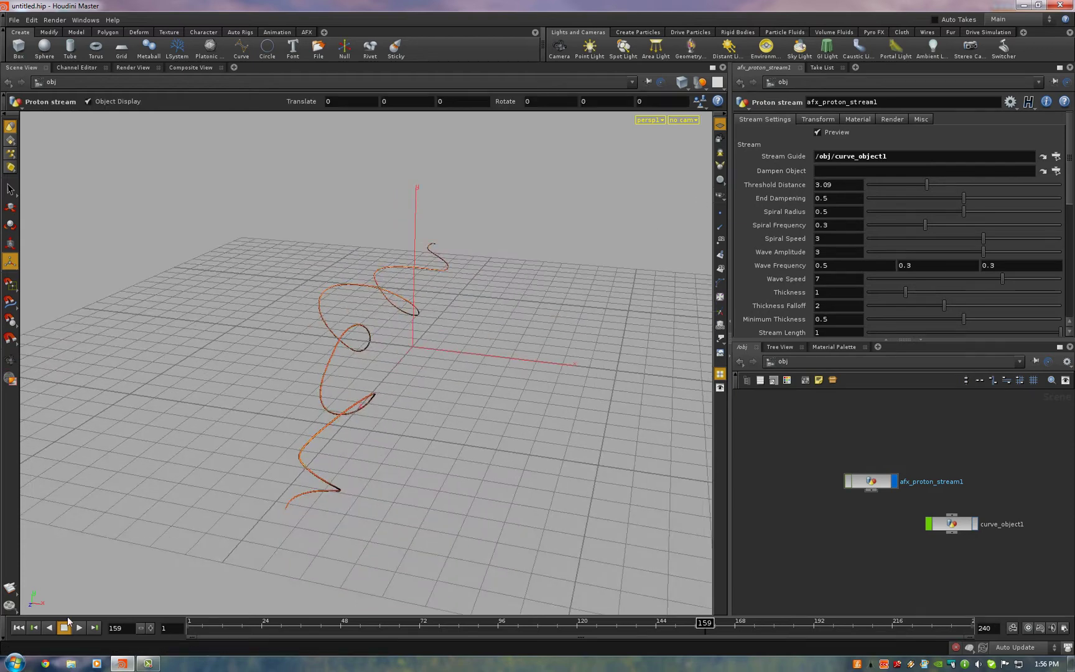
Step: Turn off the stream's Preview and render a flipbook from frame 1 to check the full effect in MPlay
{"action": "left_click", "coordinate": [20, 627]}
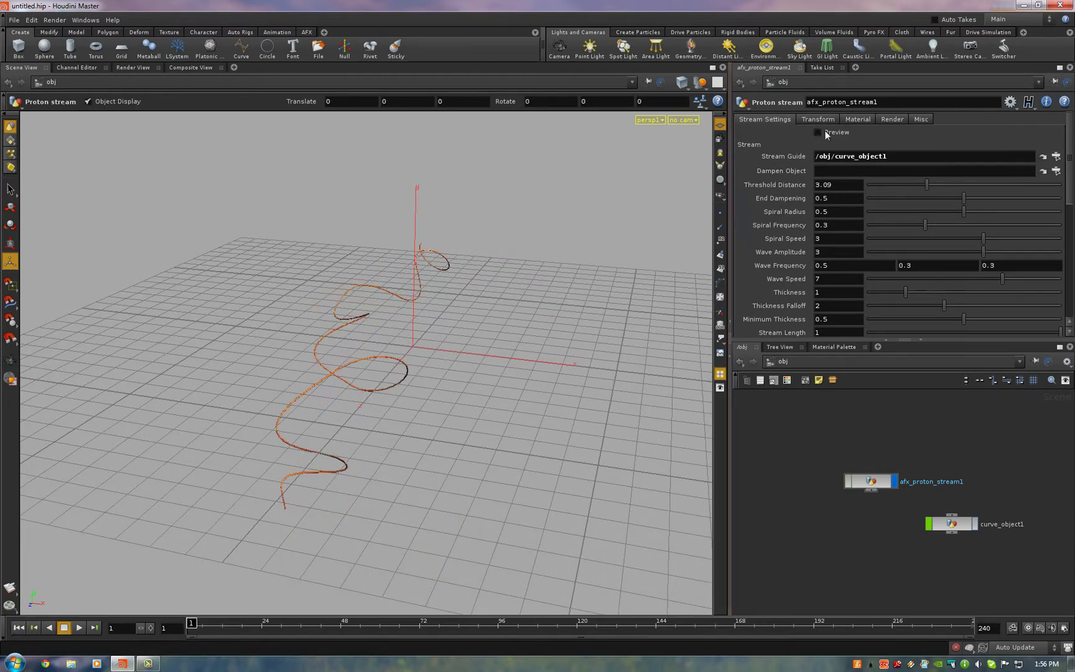
{"action": "left_click", "coordinate": [9, 586]}
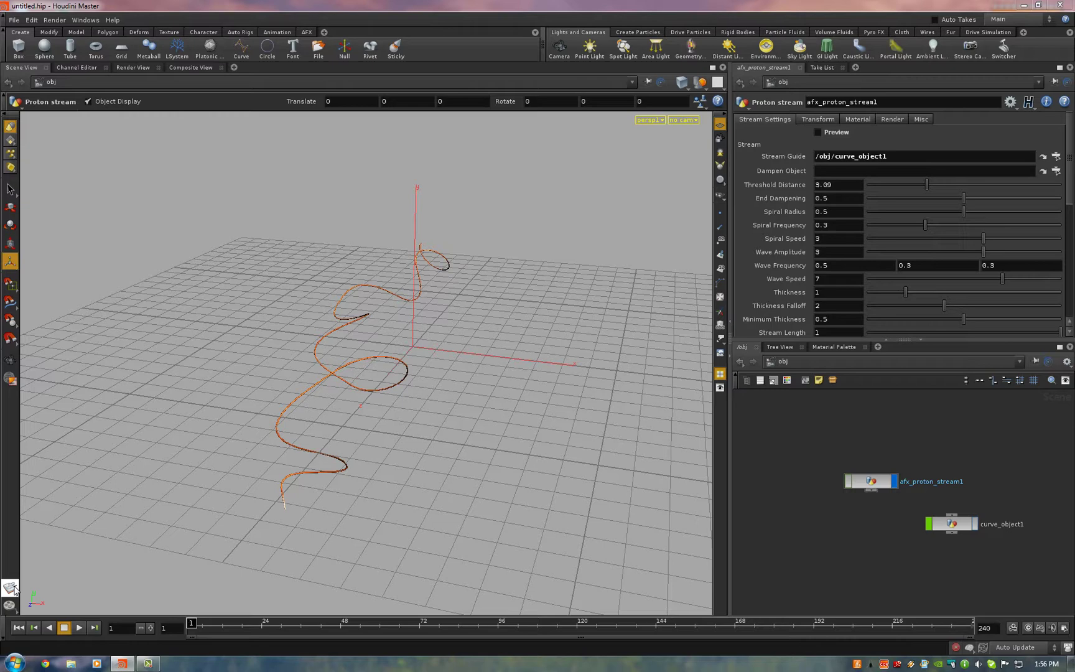
{"action": "left_click", "coordinate": [152, 654]}
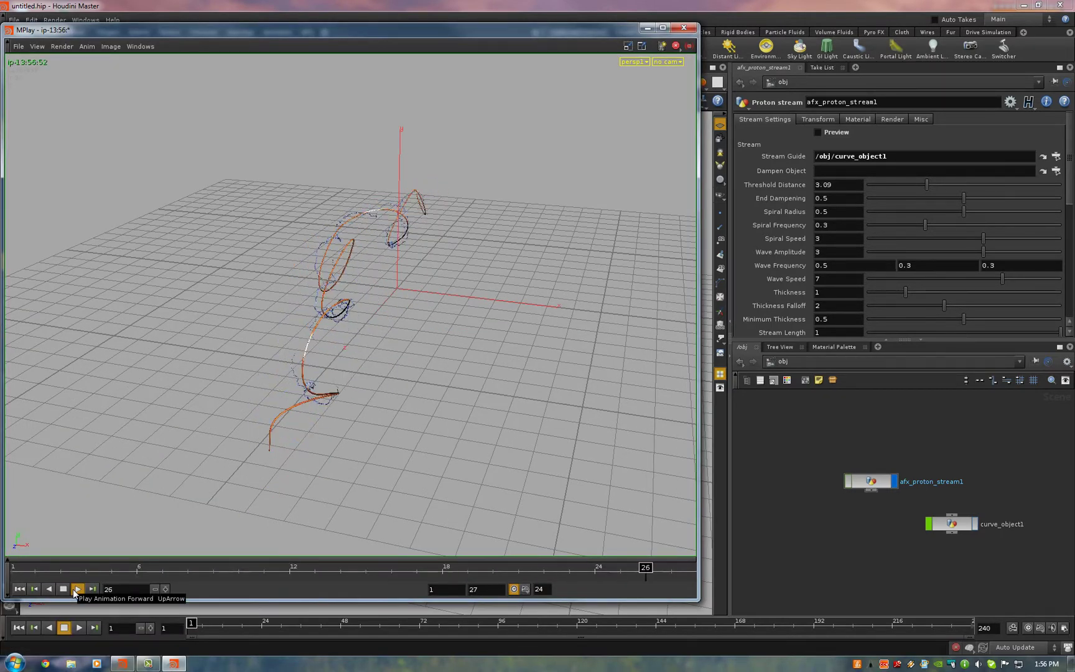
{"action": "left_click", "coordinate": [684, 27]}
Step: Create a sphere at the origin and move it along X to about -0.92, beside the stream
{"action": "middle_click_drag", "start_coordinate": [885, 428], "coordinate": [867, 452]}
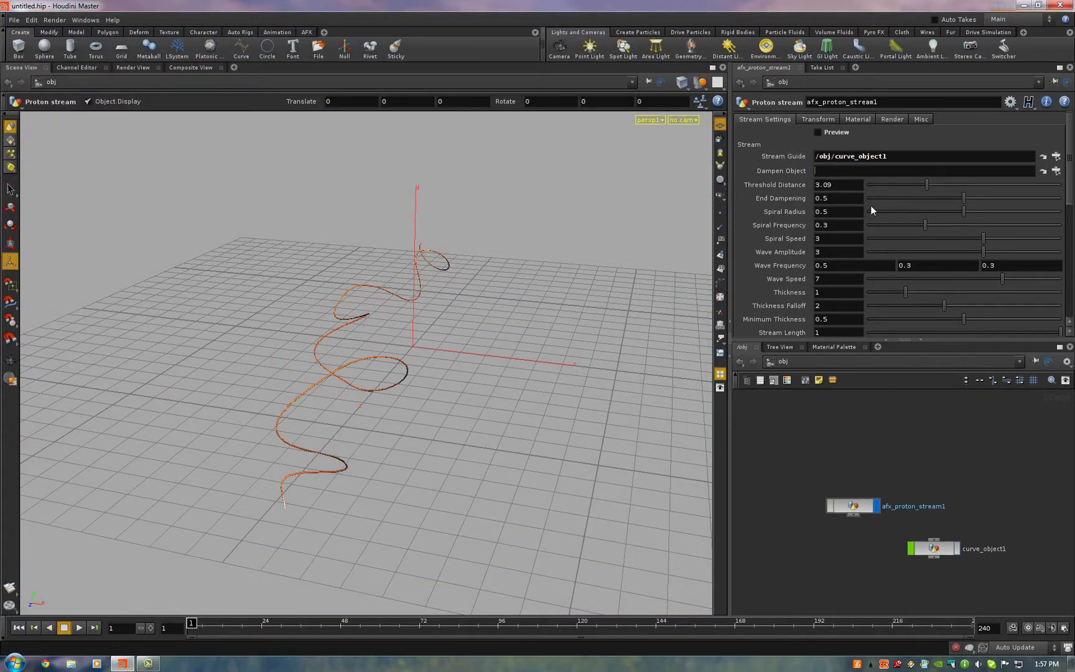
{"action": "left_click_drag", "start_coordinate": [585, 333], "coordinate": [378, 293]}
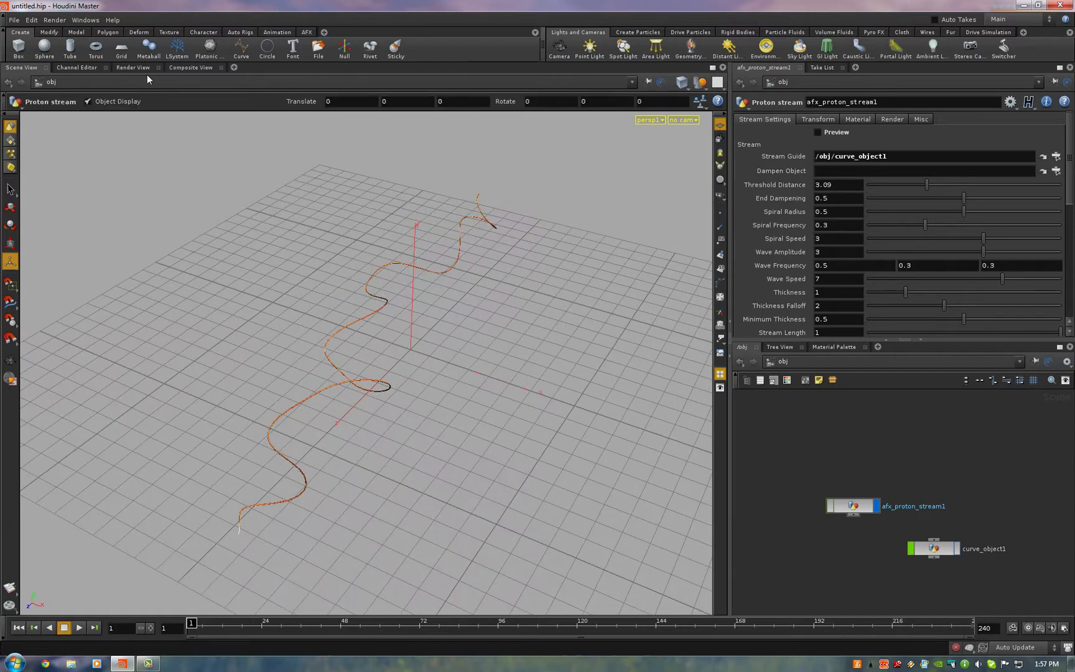
{"action": "left_click", "coordinate": [45, 48]}
{"action": "key", "text": "Return"}
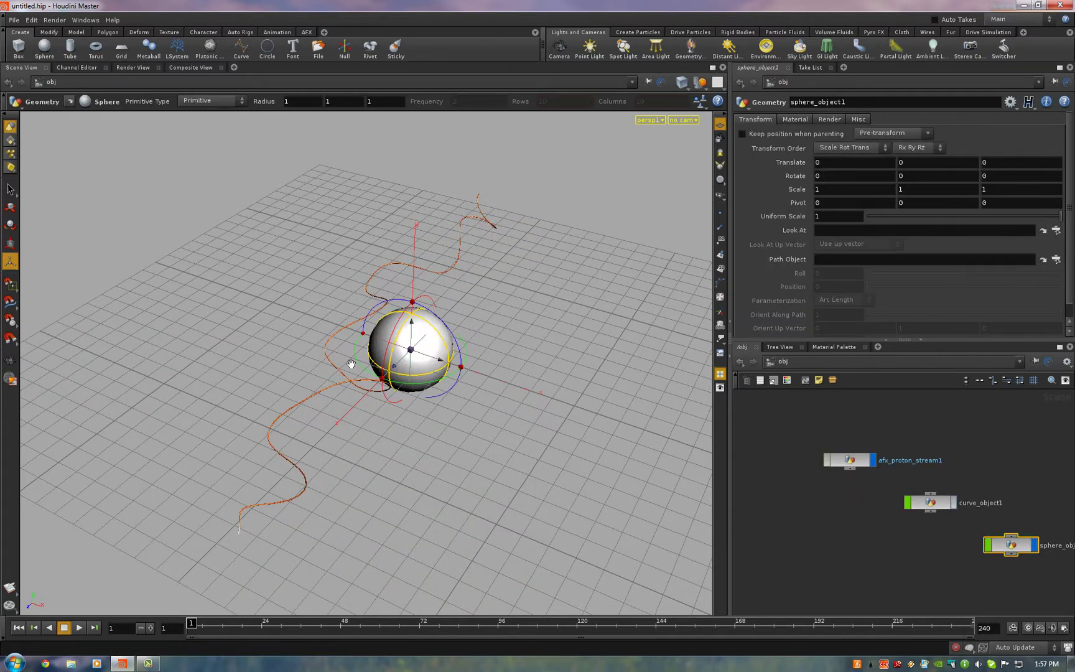
{"action": "left_click_drag", "start_coordinate": [352, 364], "coordinate": [434, 398]}
{"action": "left_click_drag", "start_coordinate": [455, 356], "coordinate": [403, 333]}
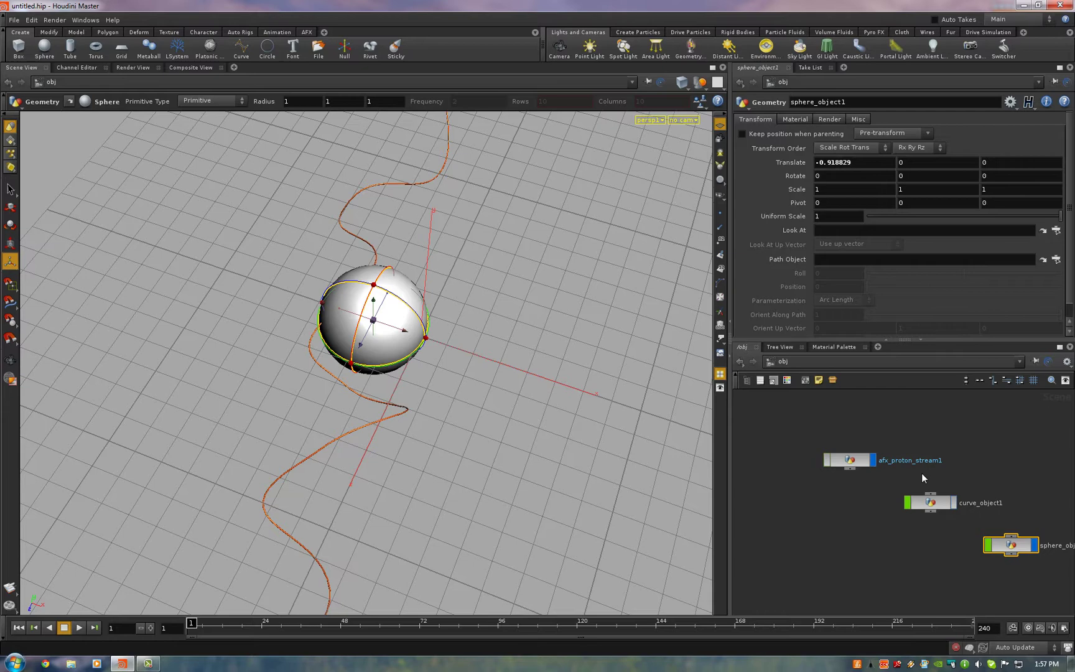
Step: With the proton stream hidden and the guide curve shown, move the curve's points so it passes beside the sphere
{"action": "left_click", "coordinate": [875, 462]}
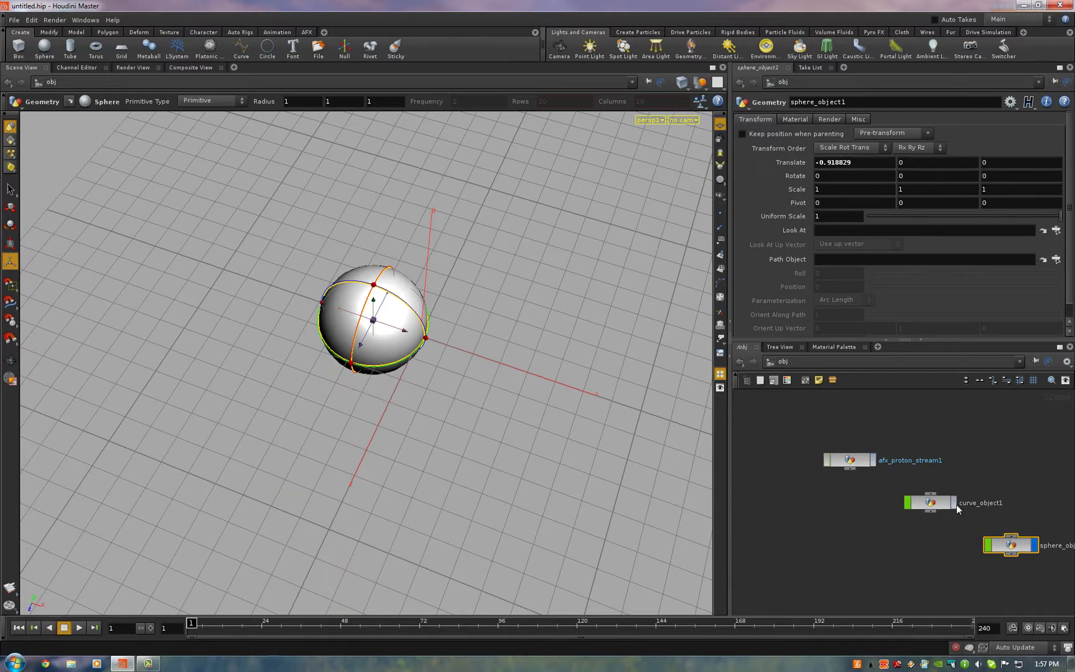
{"action": "left_click", "coordinate": [955, 504]}
{"action": "double_click", "coordinate": [925, 507]}
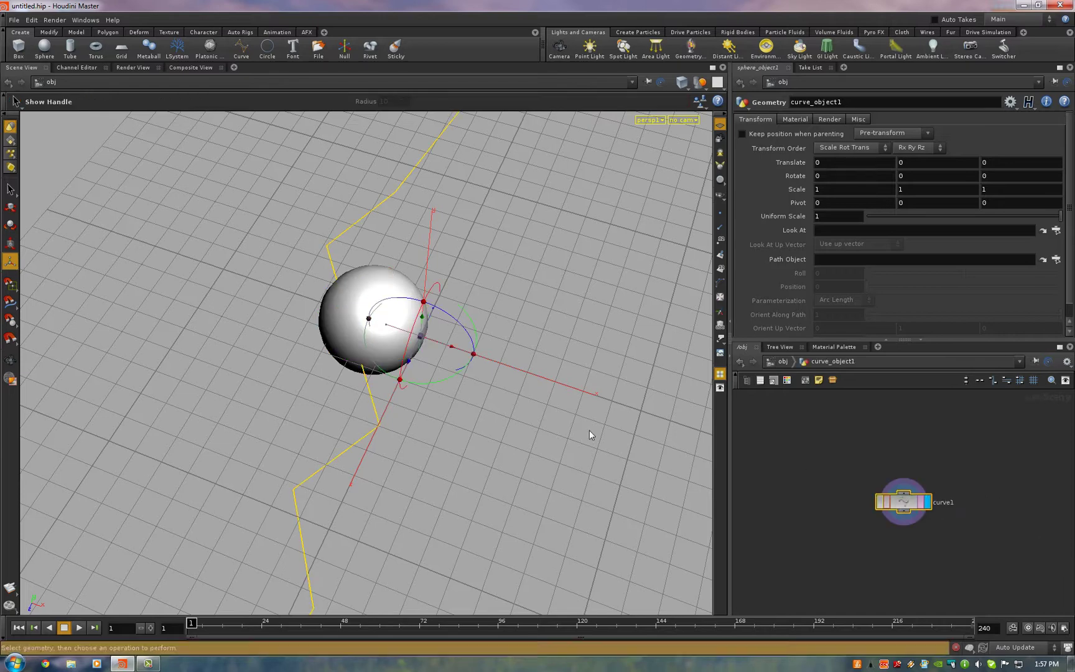
{"action": "key", "text": "Return"}
{"action": "left_click_drag", "start_coordinate": [432, 360], "coordinate": [308, 335], "text": "alt"}
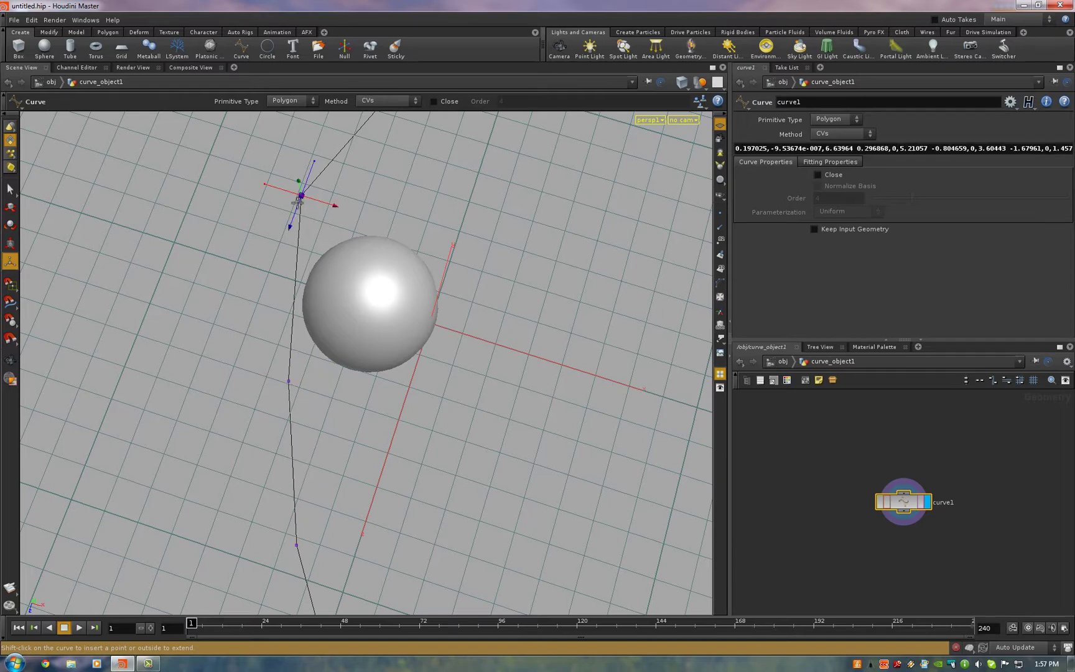
{"action": "left_click_drag", "start_coordinate": [297, 202], "coordinate": [300, 235]}
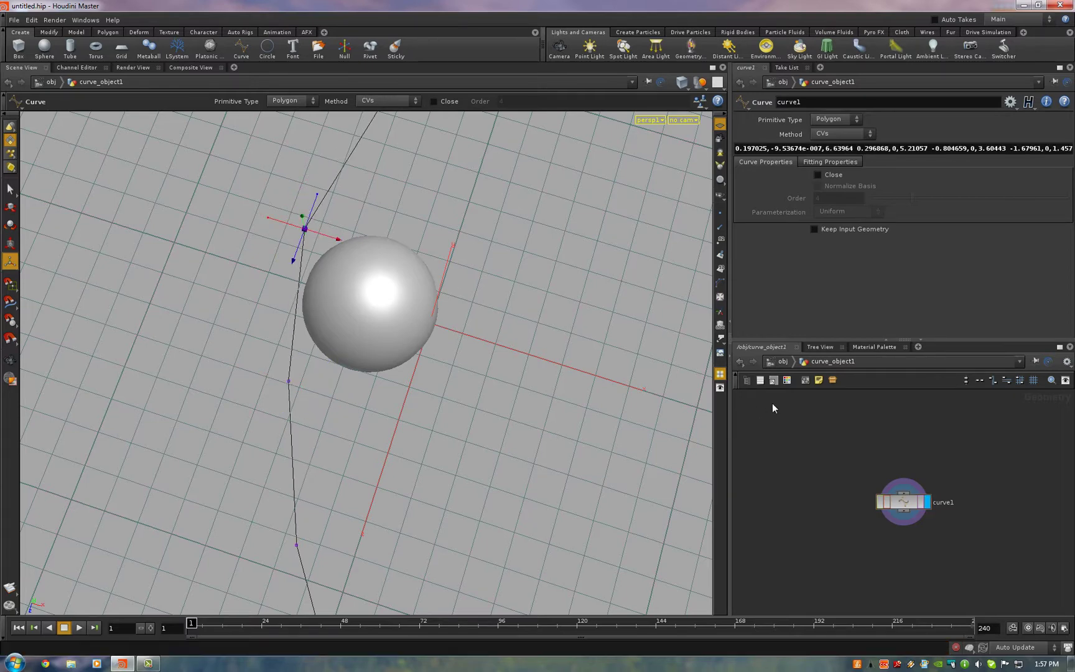
Step: Back at object level, hide the guide curve, display the proton stream again and move to frame 14
{"action": "left_click", "coordinate": [784, 362]}
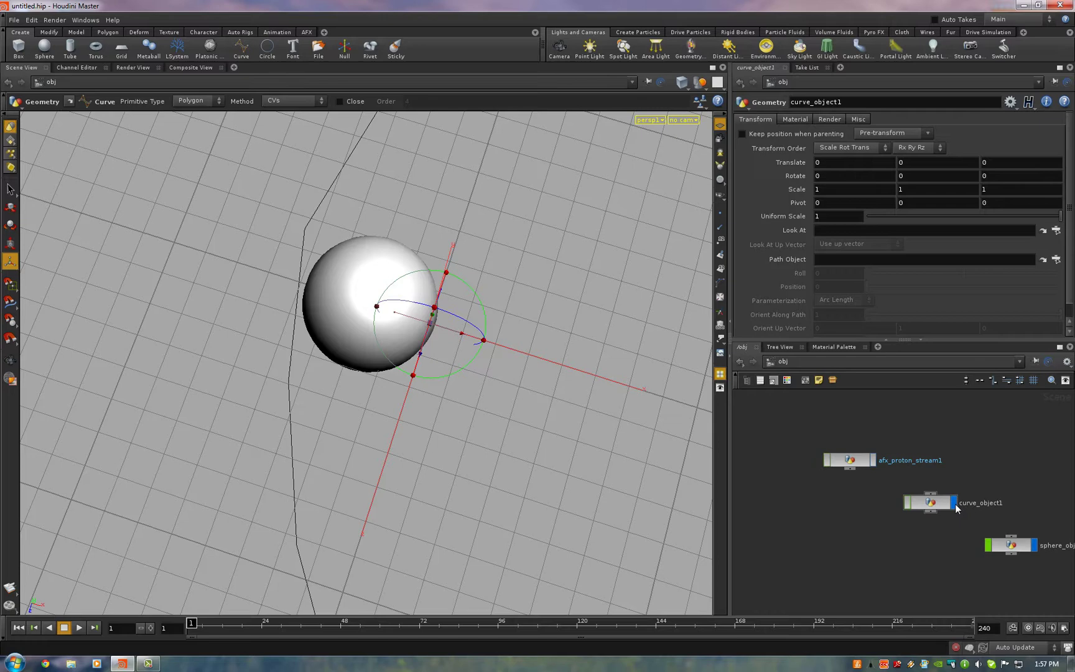
{"action": "left_click", "coordinate": [954, 502]}
{"action": "left_click", "coordinate": [874, 460]}
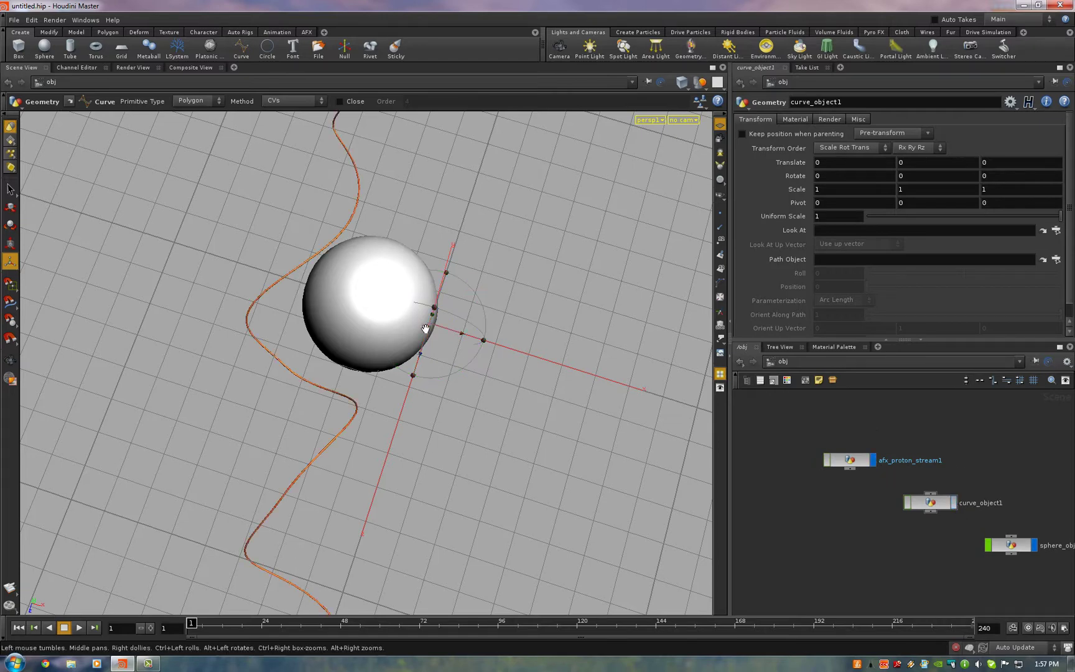
{"action": "left_click_drag", "start_coordinate": [411, 497], "coordinate": [373, 500], "text": "alt"}
{"action": "left_click_drag", "start_coordinate": [206, 622], "coordinate": [232, 622]}
{"action": "left_click_drag", "start_coordinate": [377, 391], "coordinate": [251, 557]}
Step: Turn on the proton stream's Preview and set its Dampen Object to /obj/sphere_object1
{"action": "left_click", "coordinate": [868, 464]}
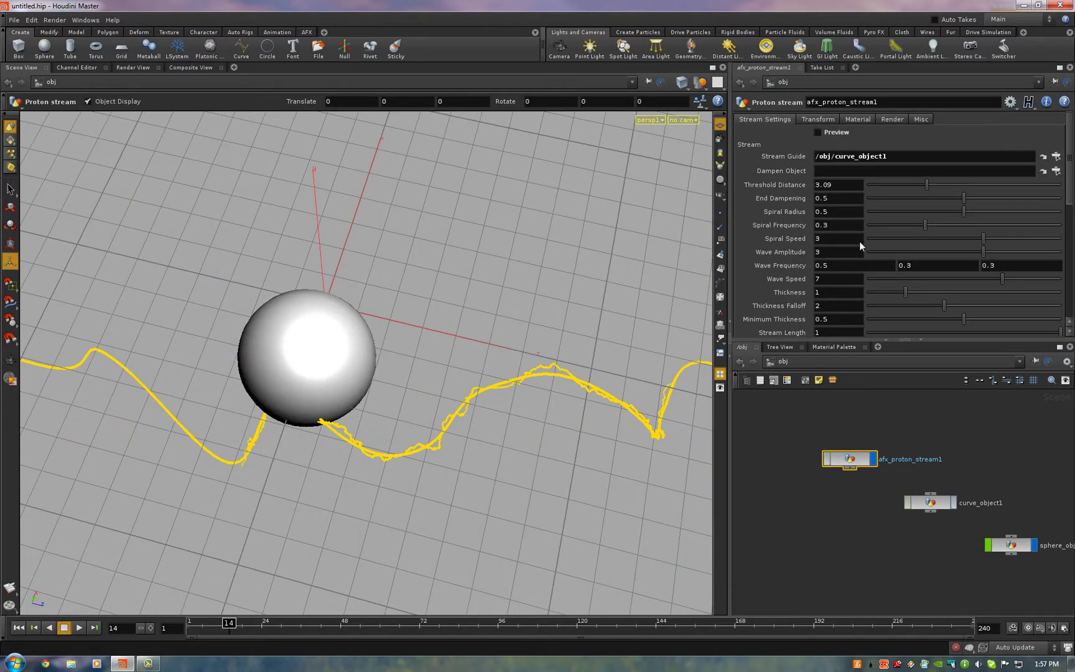
{"action": "left_click", "coordinate": [836, 132]}
{"action": "left_click", "coordinate": [793, 491]}
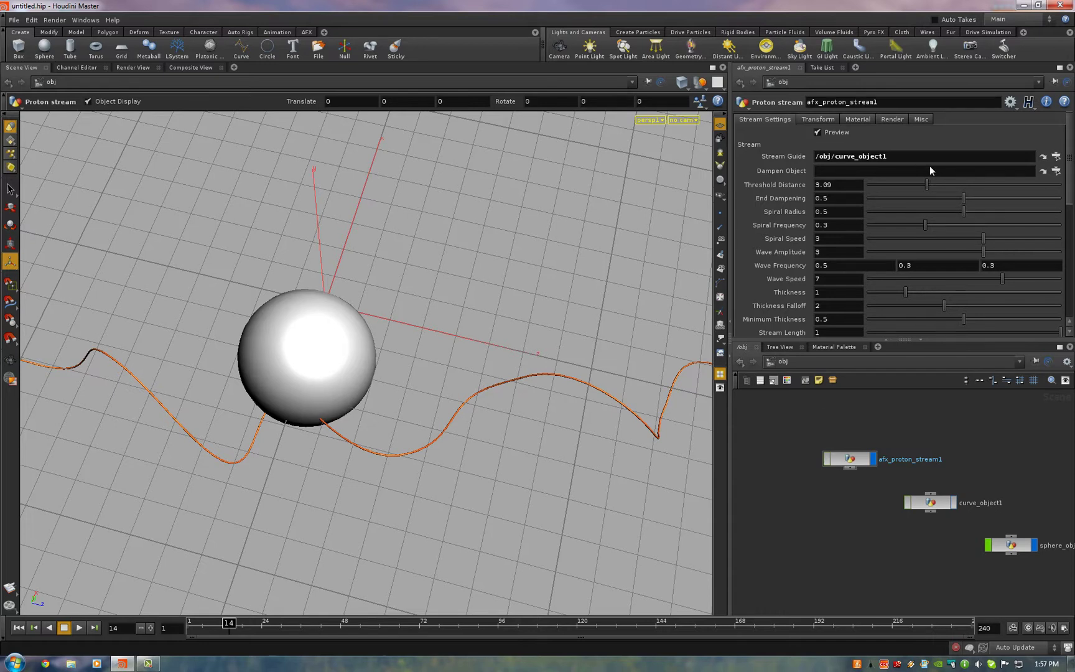
{"action": "left_click", "coordinate": [1056, 170]}
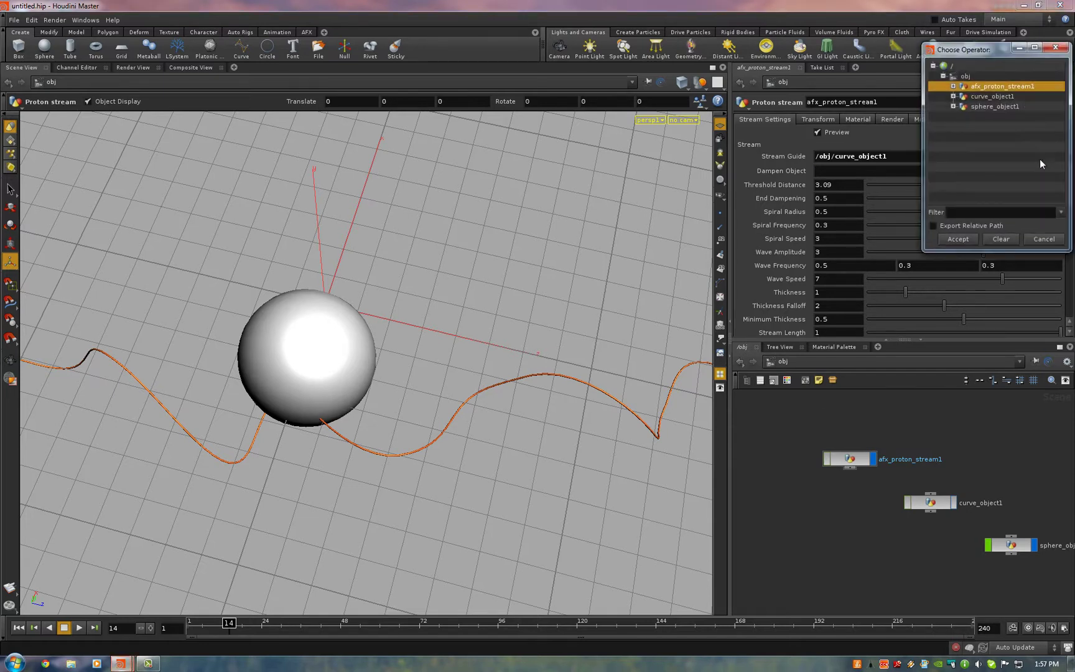
{"action": "left_click", "coordinate": [1006, 106]}
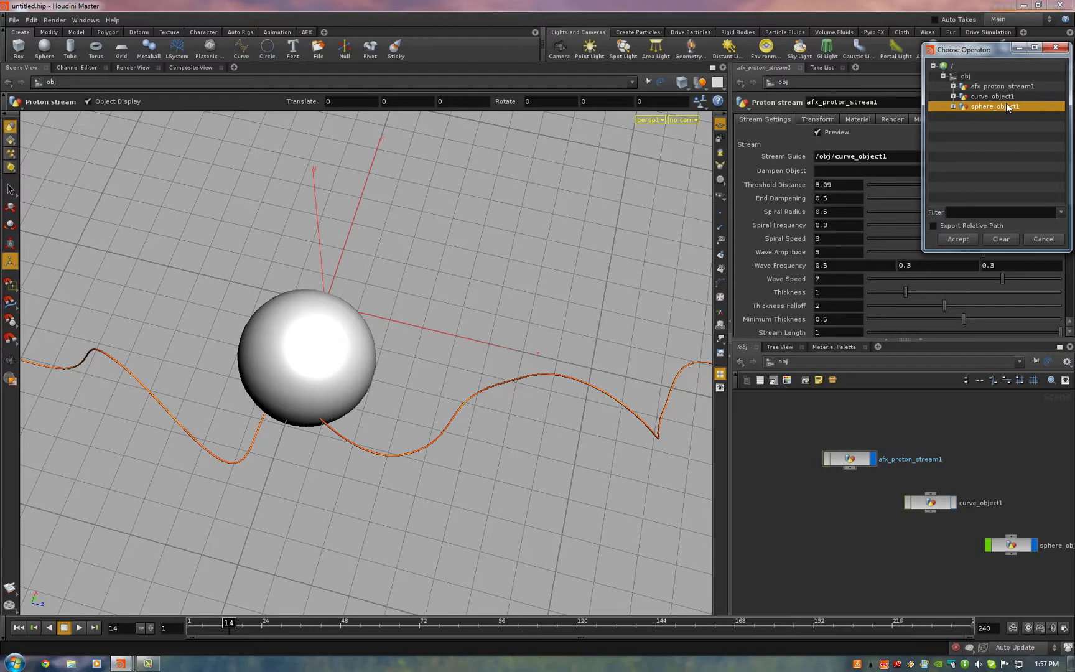
{"action": "double_click", "coordinate": [1005, 106]}
{"action": "key", "text": "Escape"}
Step: Try a lower Threshold Distance for the proton stream, ending with the value set to 3
{"action": "left_click_drag", "start_coordinate": [487, 341], "coordinate": [423, 290]}
{"action": "left_click_drag", "start_coordinate": [919, 185], "coordinate": [896, 191]}
{"action": "left_click", "coordinate": [859, 185]}
{"action": "type", "text": "3"}
{"action": "key", "text": "Return"}
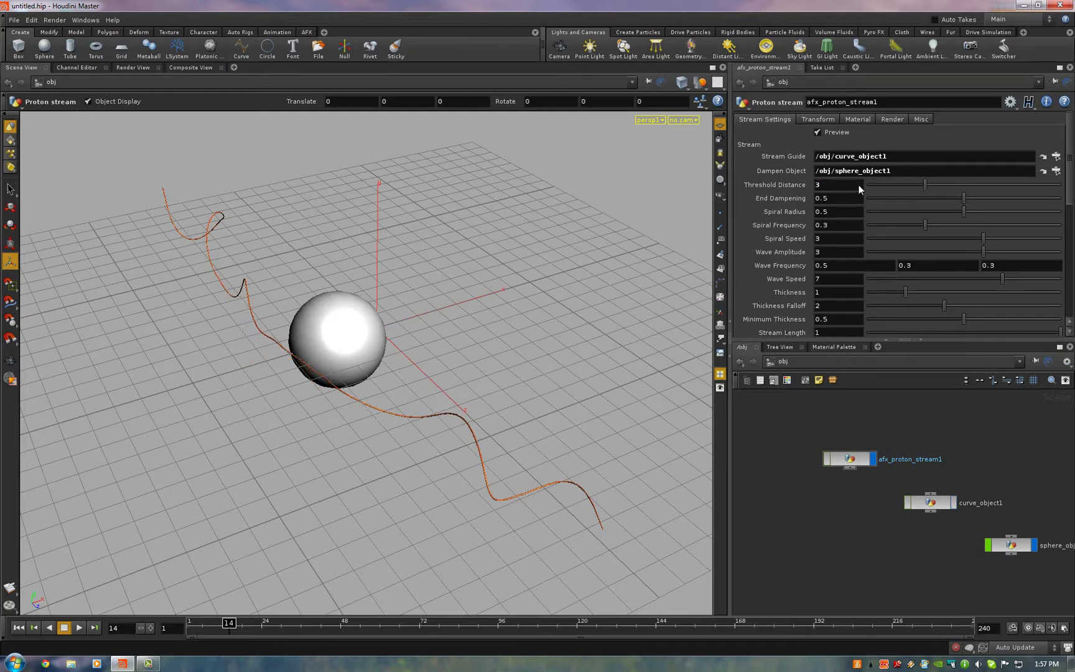
Step: Try the proton stream's End Dampening at 1, play the animation briefly, and return the value to 0.5
{"action": "key", "text": "Escape"}
{"action": "left_click_drag", "start_coordinate": [615, 251], "coordinate": [497, 261]}
{"action": "left_click_drag", "start_coordinate": [950, 198], "coordinate": [806, 202]}
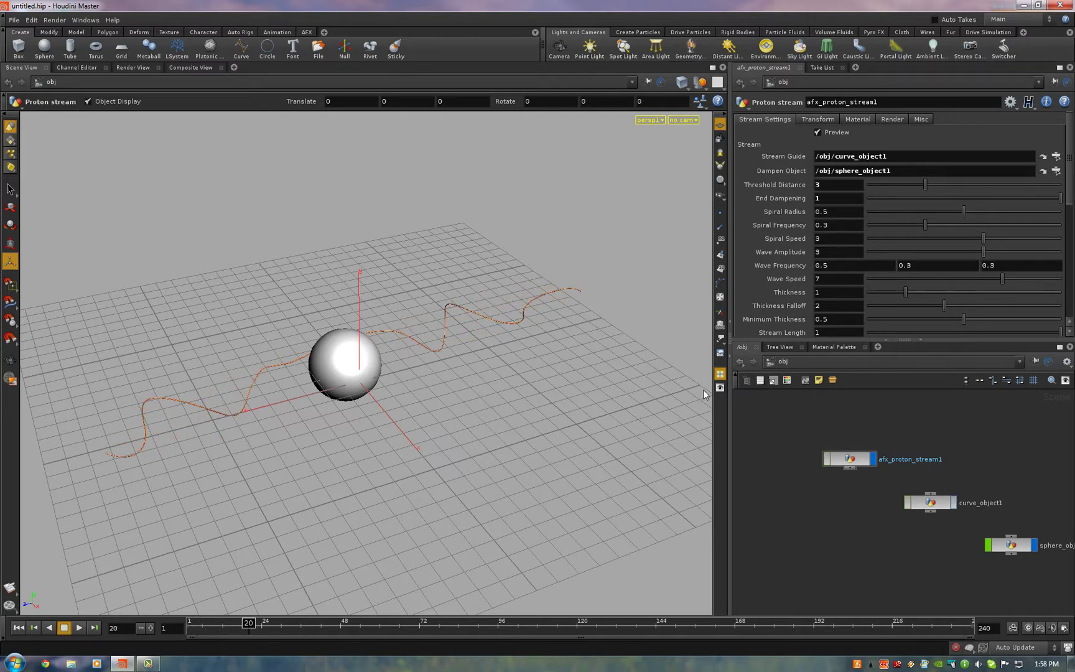
{"action": "left_click", "coordinate": [79, 627]}
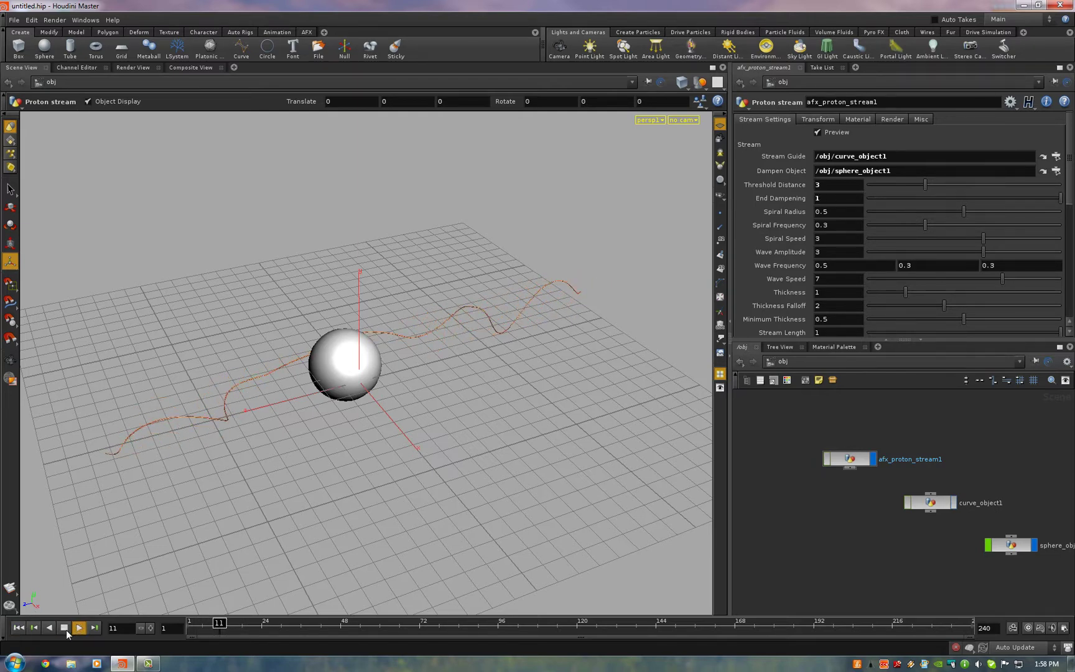
{"action": "left_click", "coordinate": [65, 628]}
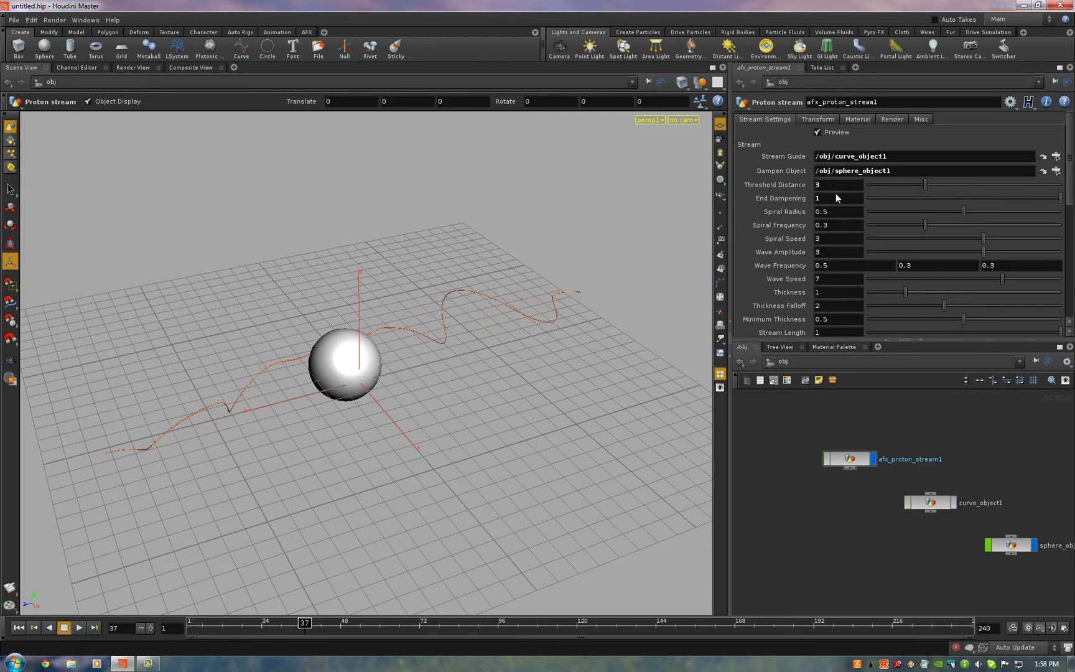
{"action": "type", "text": "0.5"}
{"action": "key", "text": "Return"}
Step: Set the proton stream's Wave Amplitude to 0 and inspect the remaining spiral around the sphere
{"action": "left_click_drag", "start_coordinate": [360, 425], "coordinate": [432, 352]}
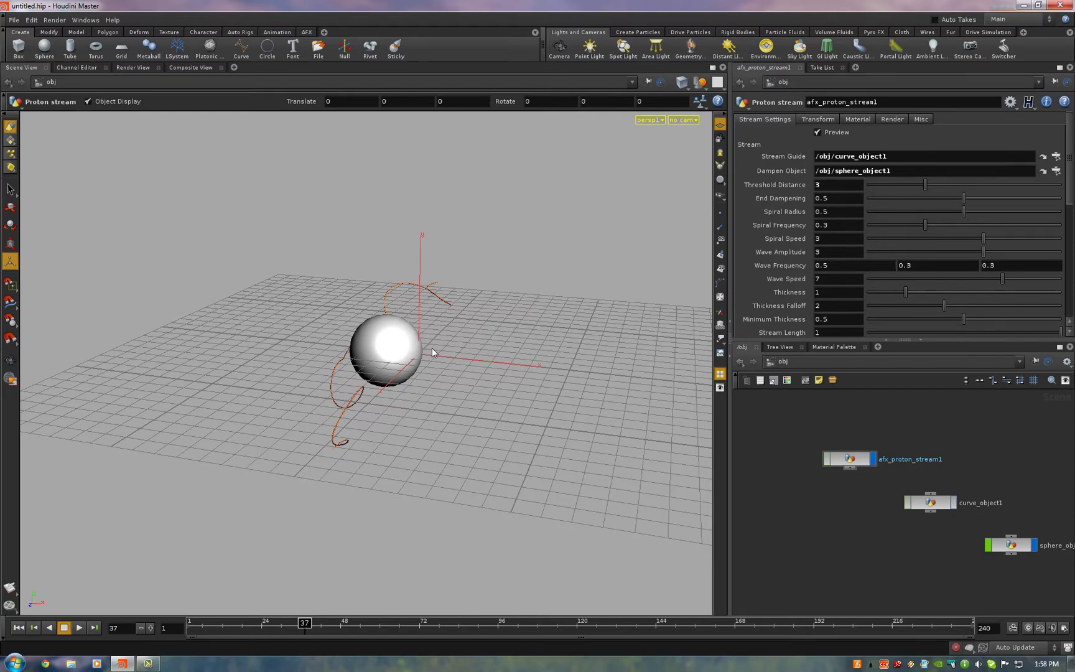
{"action": "left_click_drag", "start_coordinate": [432, 348], "coordinate": [521, 393]}
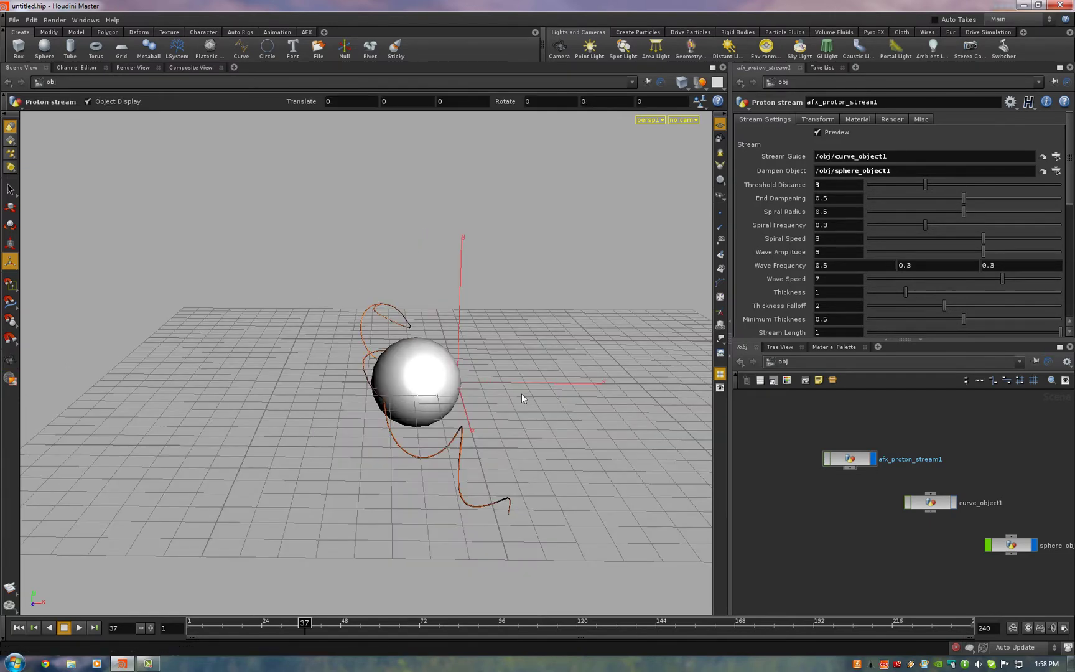
{"action": "left_click_drag", "start_coordinate": [492, 451], "coordinate": [584, 423]}
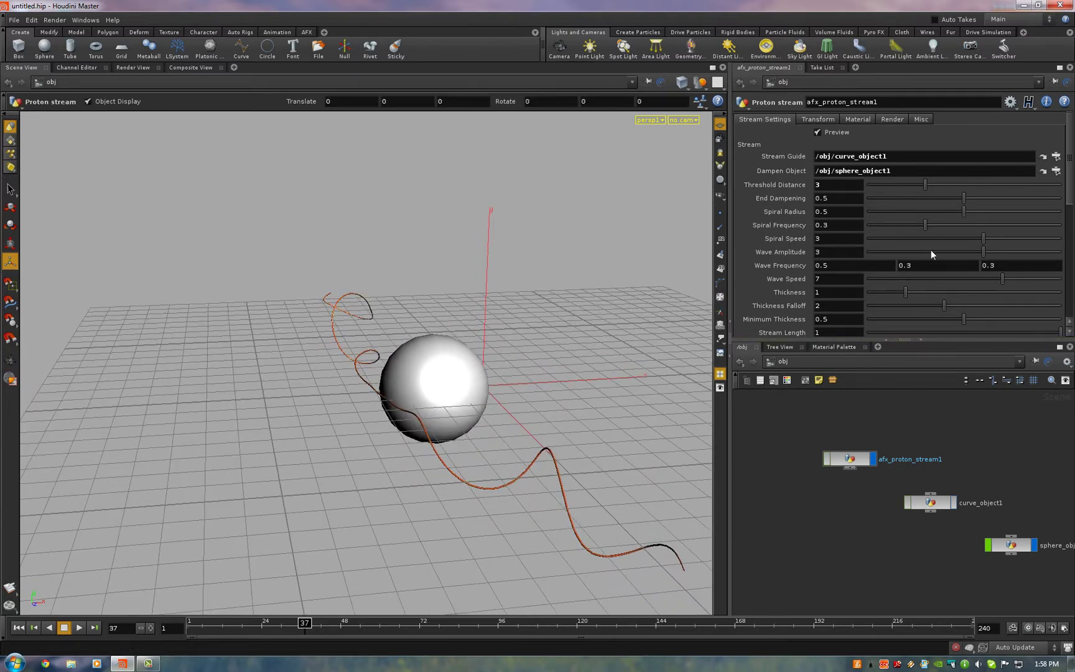
{"action": "left_click_drag", "start_coordinate": [931, 250], "coordinate": [857, 257]}
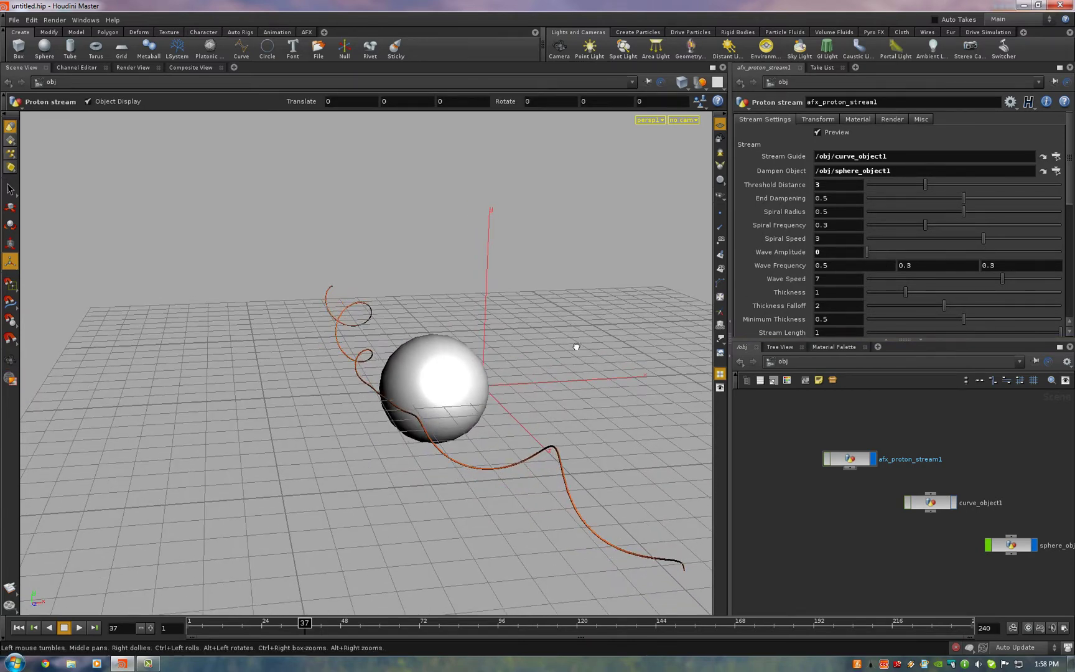
{"action": "left_click_drag", "start_coordinate": [576, 348], "coordinate": [559, 338]}
{"action": "key", "text": "h"}
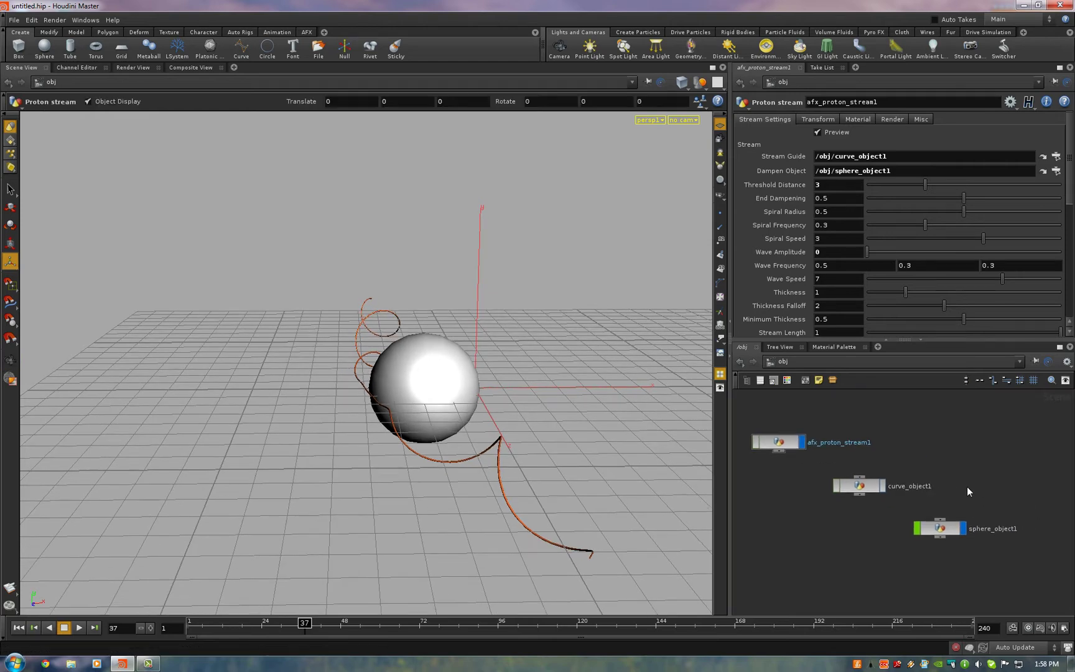
Step: Delete the sphere object and play the animation from frame 1
{"action": "key", "text": "Delete"}
{"action": "left_click", "coordinate": [19, 628]}
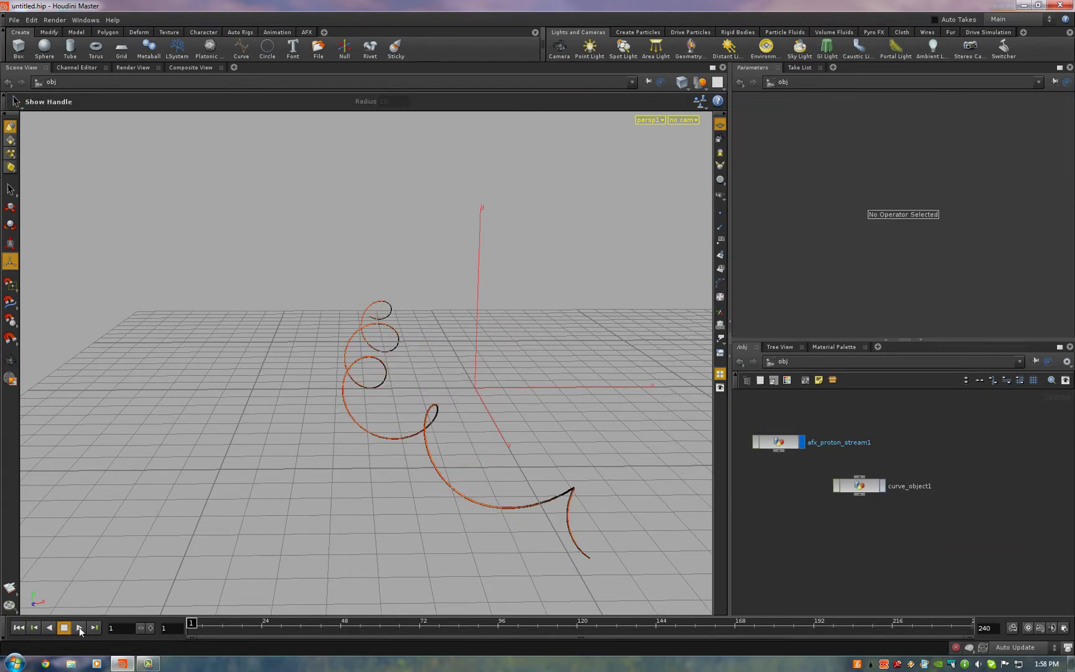
{"action": "left_click", "coordinate": [79, 628]}
{"action": "key", "text": "Escape"}
{"action": "left_click_drag", "start_coordinate": [485, 437], "coordinate": [485, 398]}
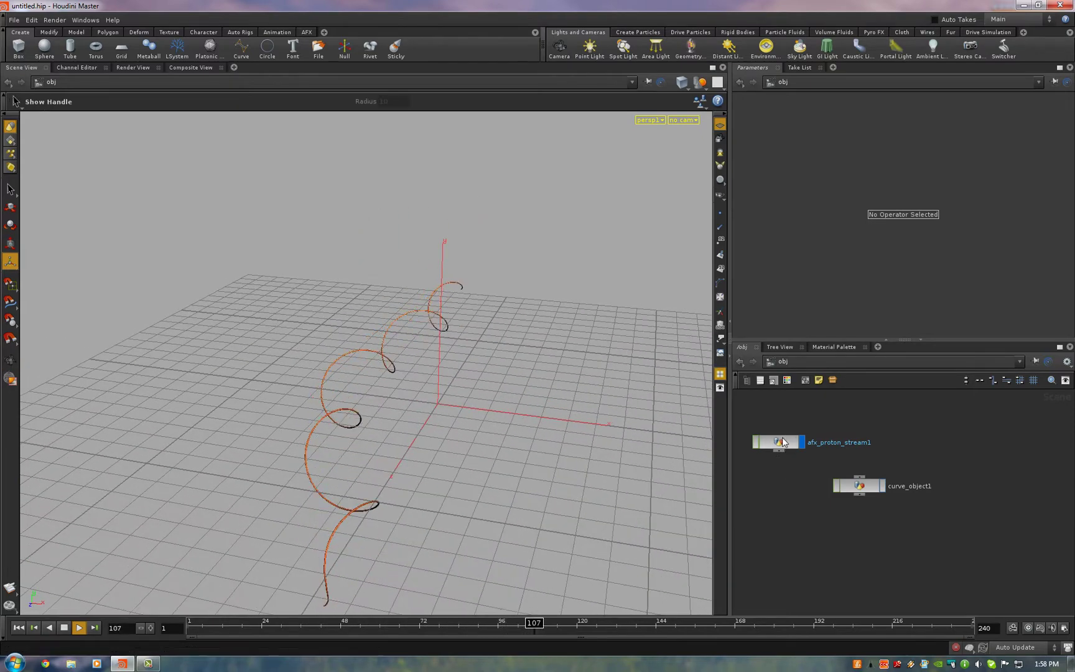
Step: Select the proton stream, try different Spiral Radius, Frequency and Speed values during playback, and stop back at frame 1
{"action": "left_click", "coordinate": [783, 442]}
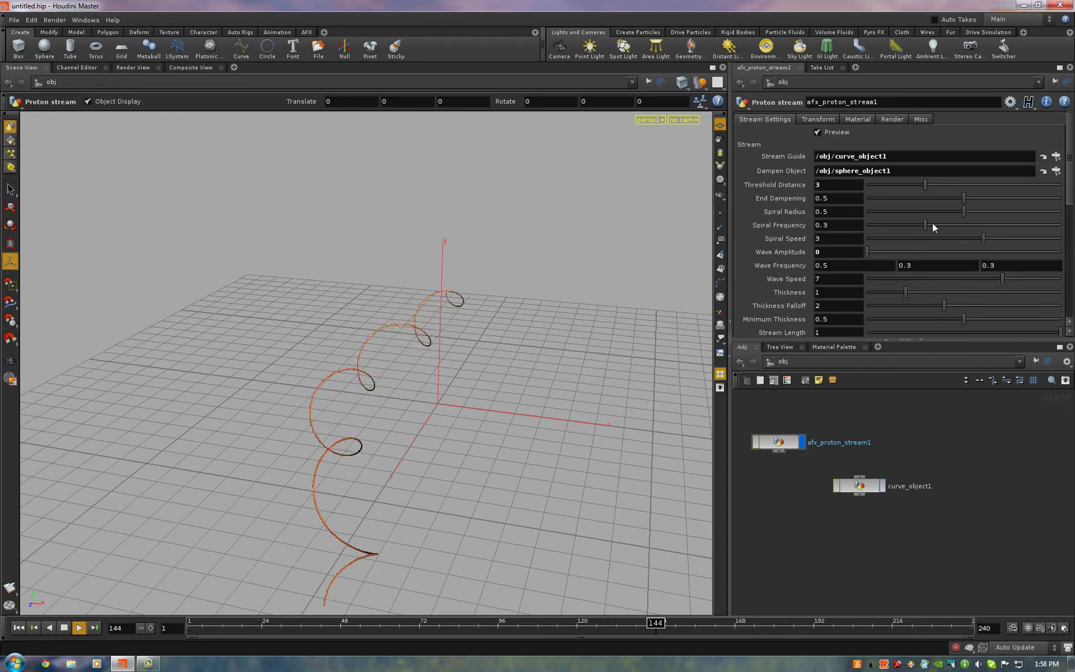
{"action": "left_click_drag", "start_coordinate": [963, 211], "coordinate": [1010, 206]}
{"action": "left_click_drag", "start_coordinate": [925, 225], "coordinate": [1042, 236]}
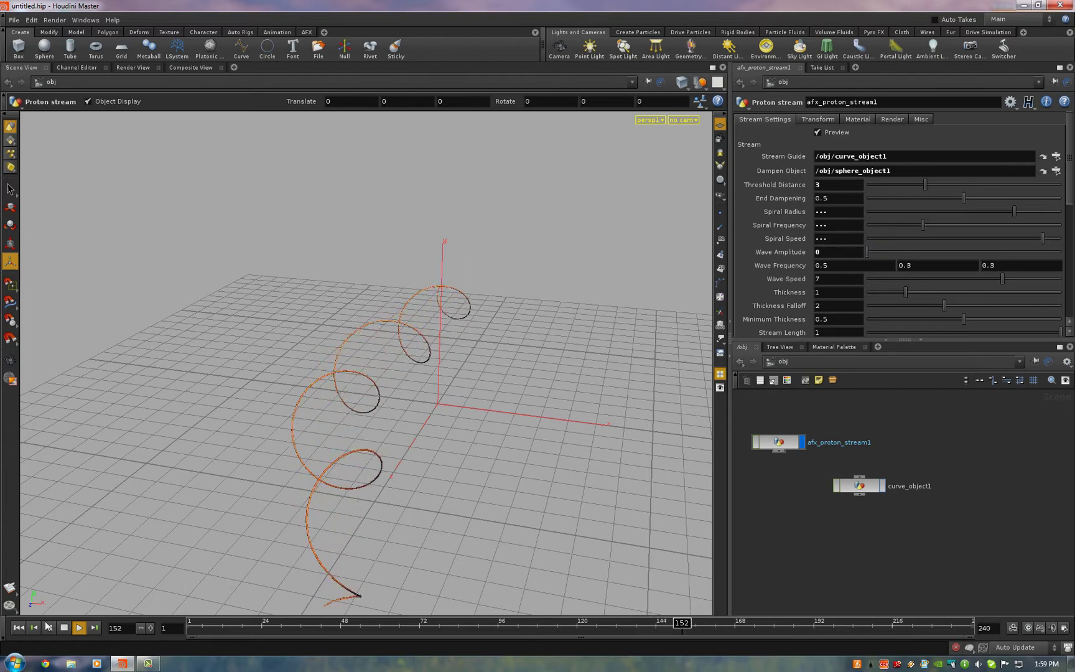
{"action": "left_click", "coordinate": [64, 627]}
{"action": "left_click", "coordinate": [18, 627]}
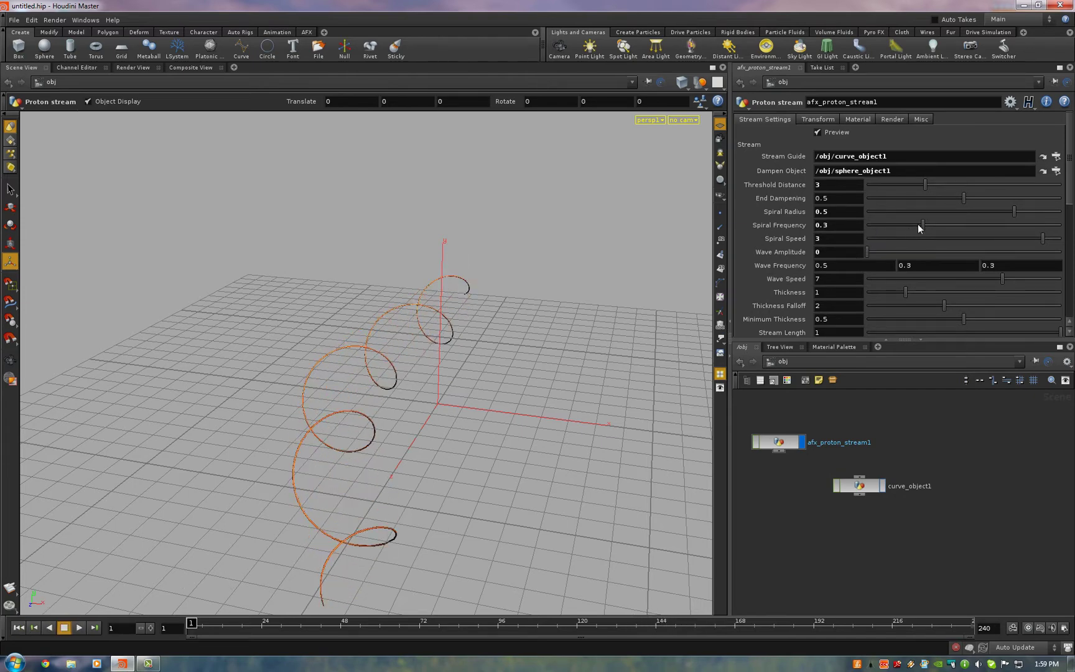
Step: Set the Spiral Radius to 0 and the Wave Amplitude to 4.18, and play the animation to inspect the waves
{"action": "left_click_drag", "start_coordinate": [954, 213], "coordinate": [840, 216]}
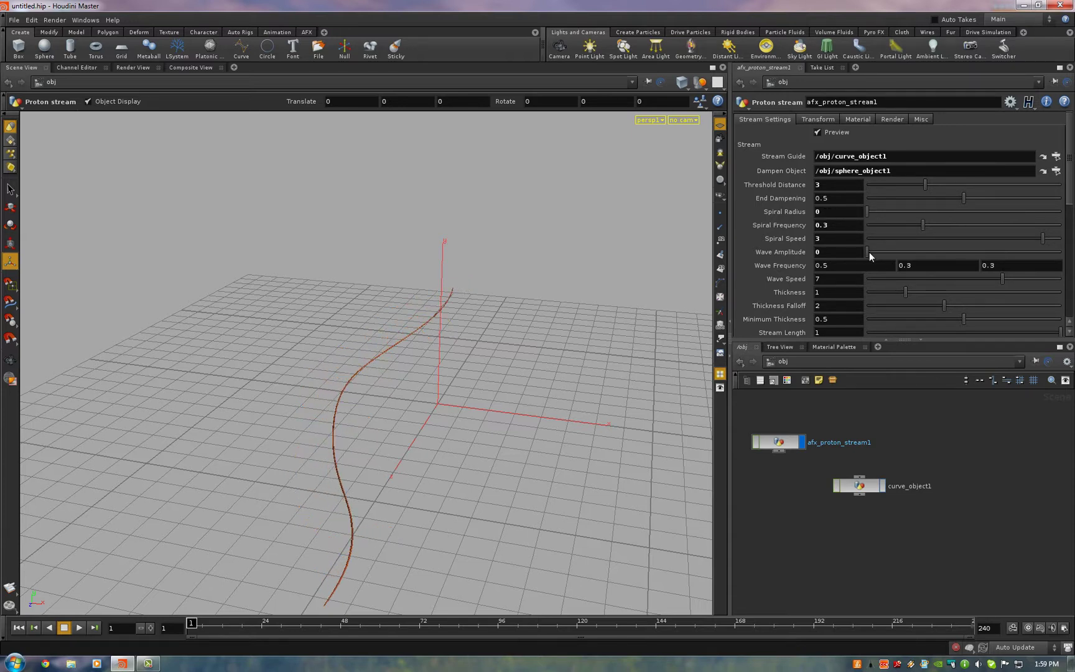
{"action": "left_click_drag", "start_coordinate": [869, 252], "coordinate": [926, 249]}
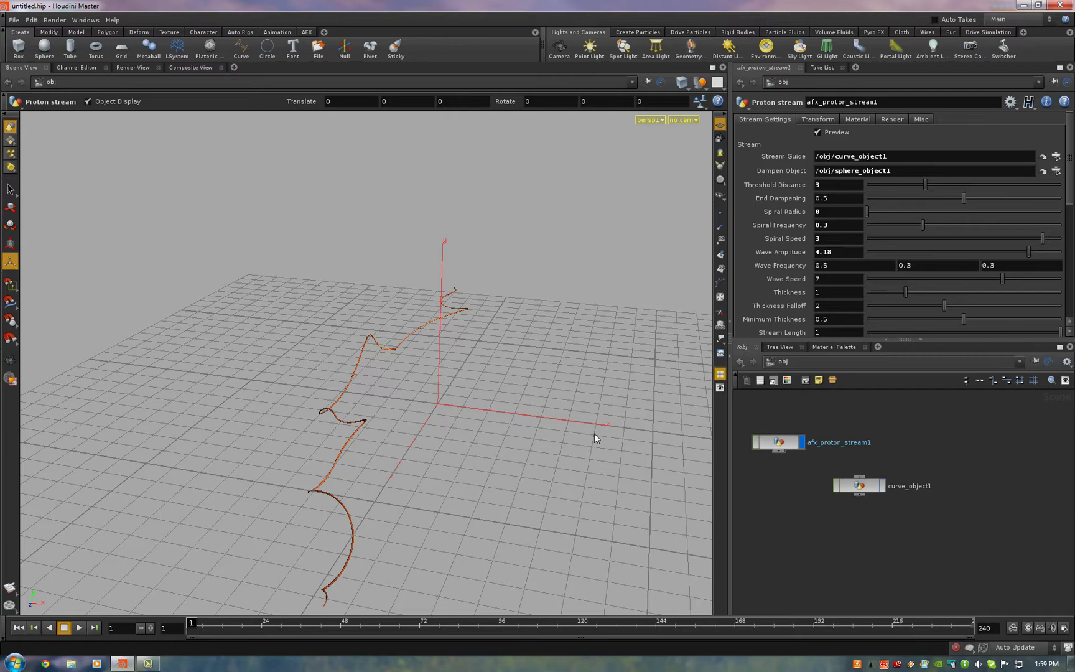
{"action": "left_click", "coordinate": [79, 627]}
{"action": "key", "text": "Escape"}
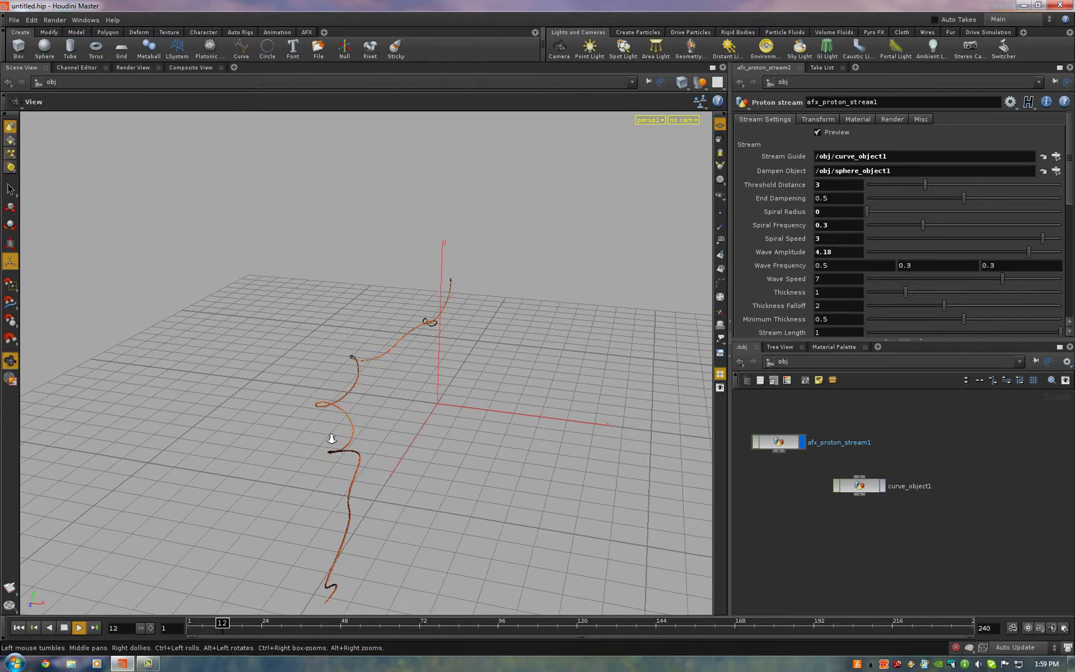
{"action": "left_click_drag", "start_coordinate": [331, 441], "coordinate": [501, 434]}
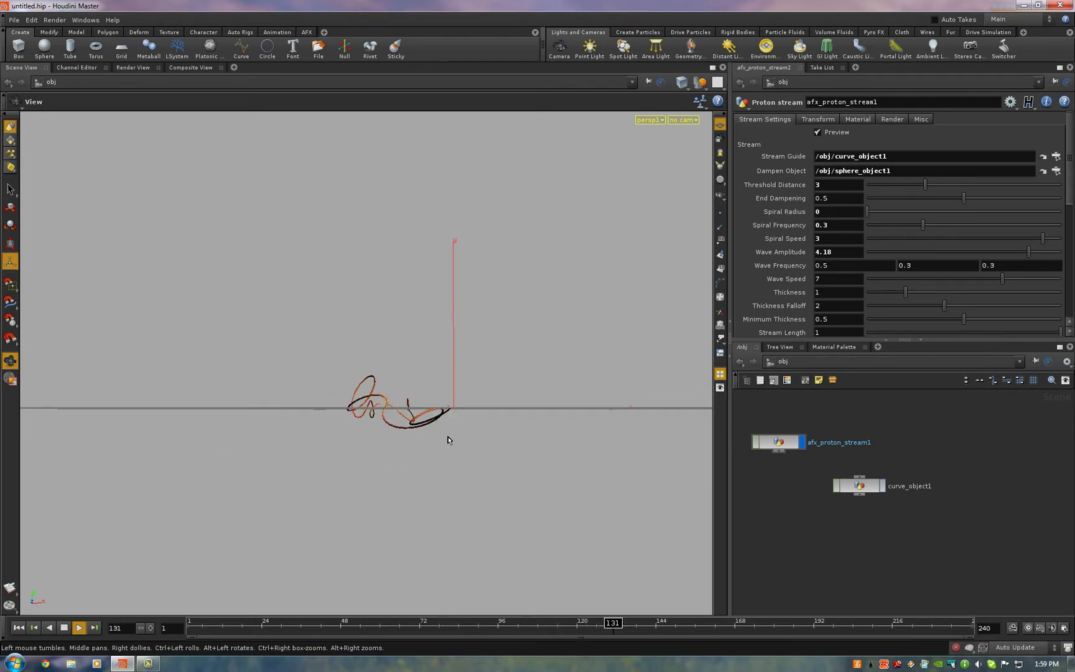
{"action": "left_click_drag", "start_coordinate": [463, 415], "coordinate": [498, 412]}
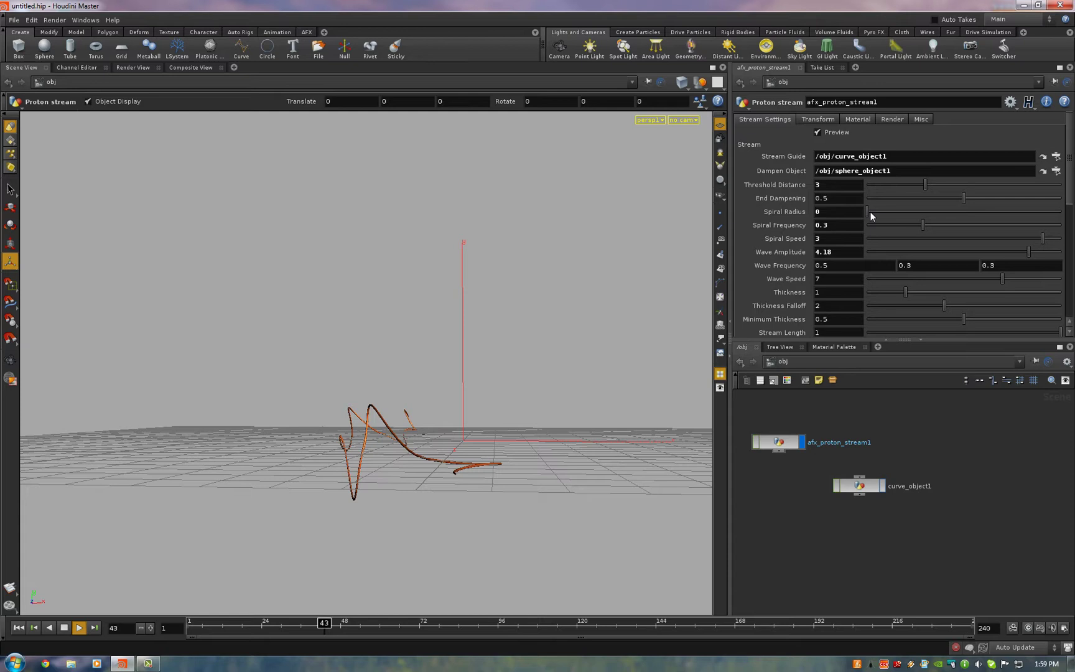
Step: Try a larger Spiral Radius during playback, inspect the stream from above, and return to frame 1
{"action": "left_click_drag", "start_coordinate": [868, 213], "coordinate": [946, 204]}
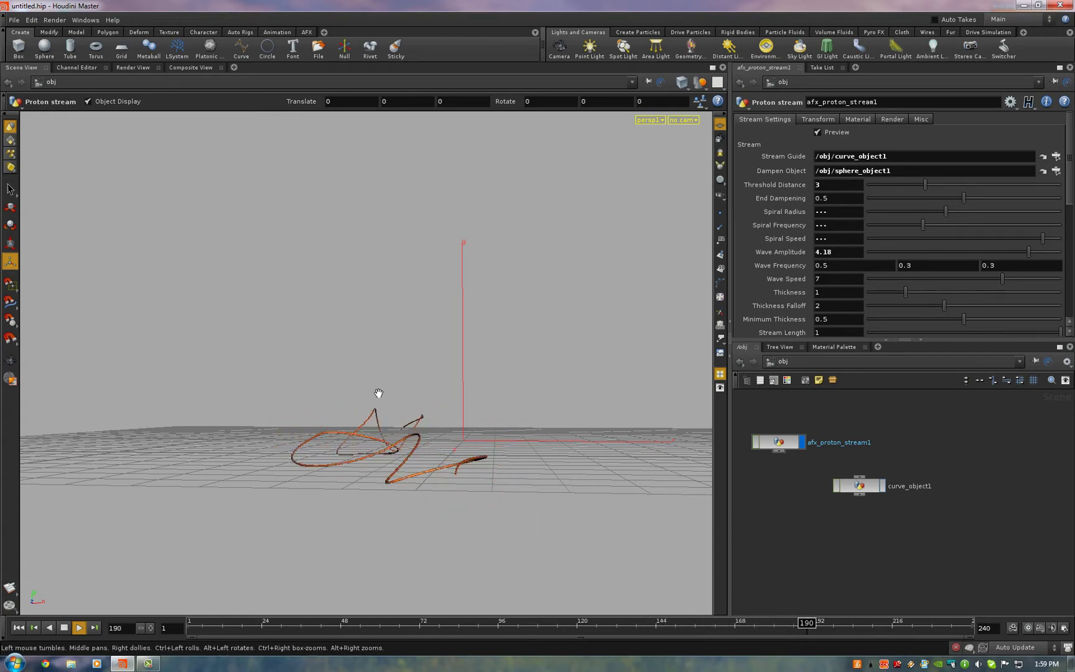
{"action": "left_click_drag", "start_coordinate": [378, 393], "coordinate": [444, 339]}
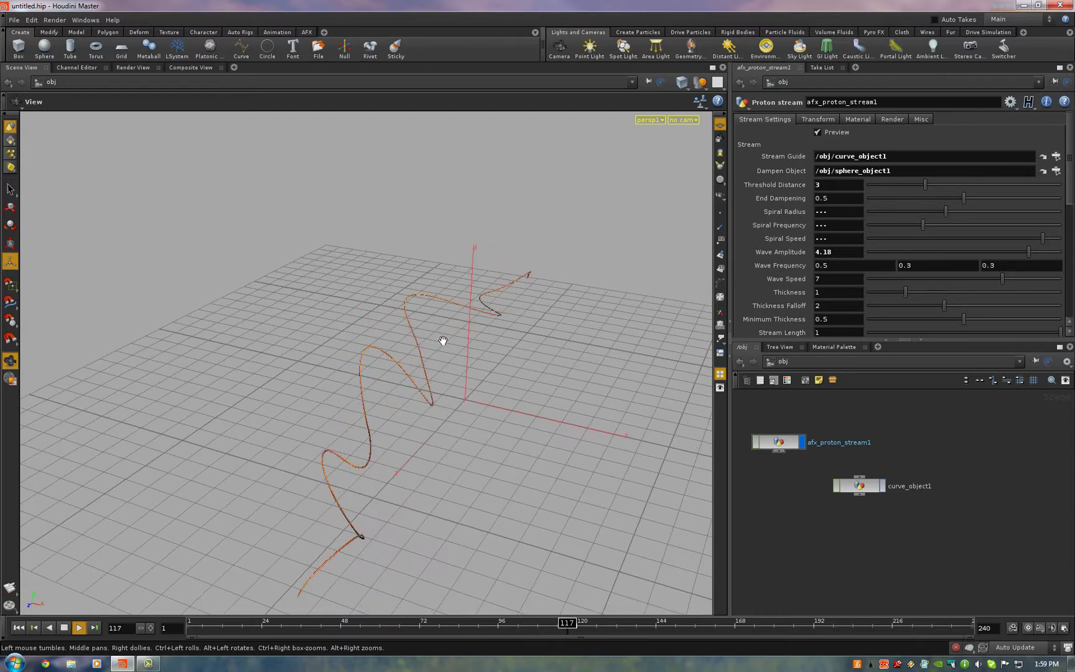
{"action": "left_click", "coordinate": [18, 628]}
{"action": "key", "text": "Escape"}
Step: Set the proton stream's Wave Frequency to 0.6, 0.4 and 0.4
{"action": "left_click_drag", "start_coordinate": [547, 392], "coordinate": [622, 297]}
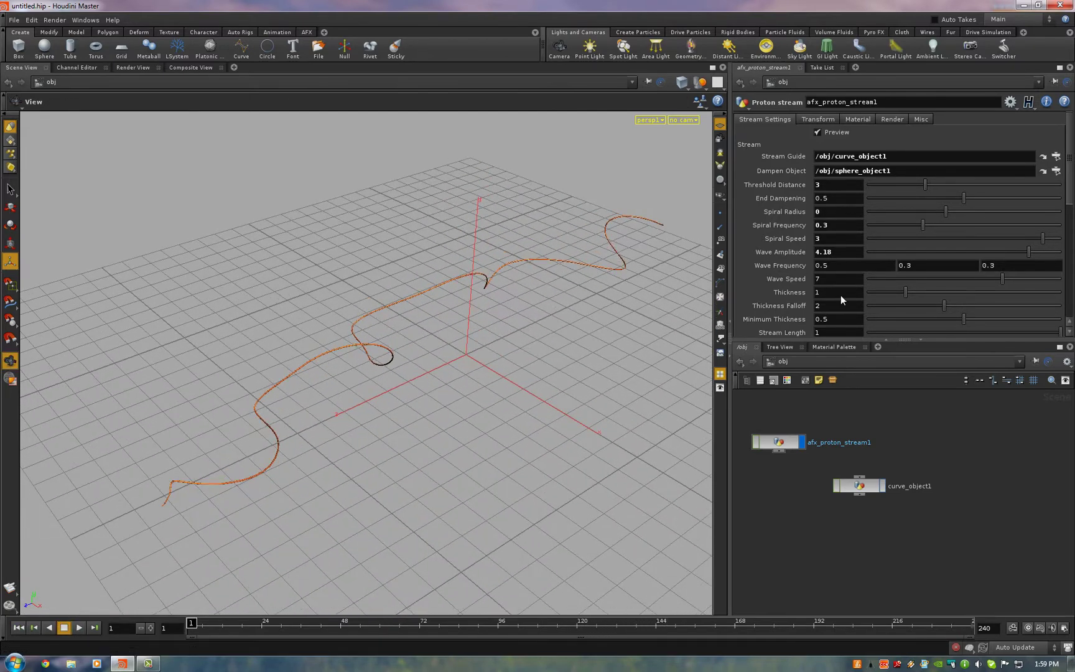
{"action": "scroll", "coordinate": [1071, 182], "scroll_direction": "down", "scroll_amount": 3}
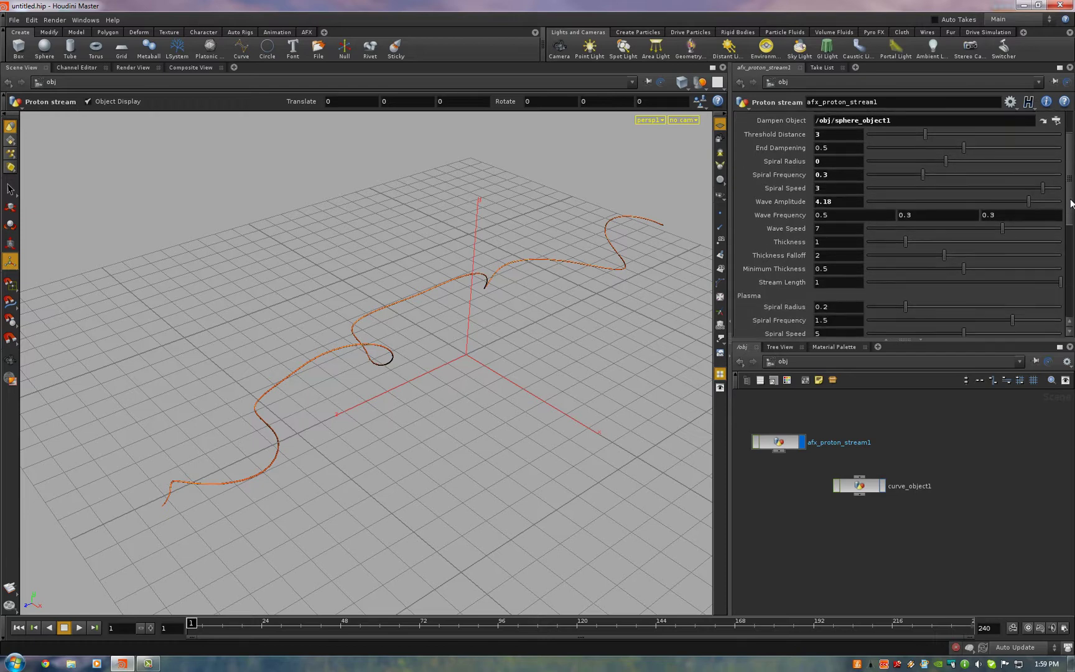
{"action": "middle_click_drag", "start_coordinate": [789, 215], "coordinate": [766, 219]}
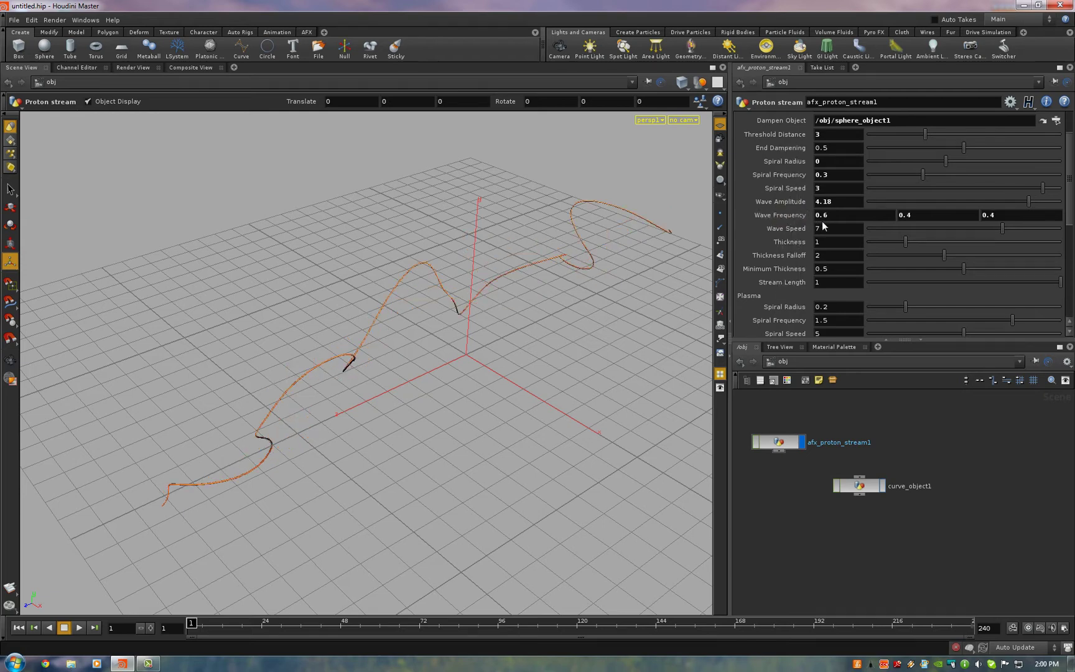
Step: Try a Wave Speed of 1.94 during playback, restore it to 7, and stop the animation
{"action": "left_click_drag", "start_coordinate": [918, 230], "coordinate": [904, 230]}
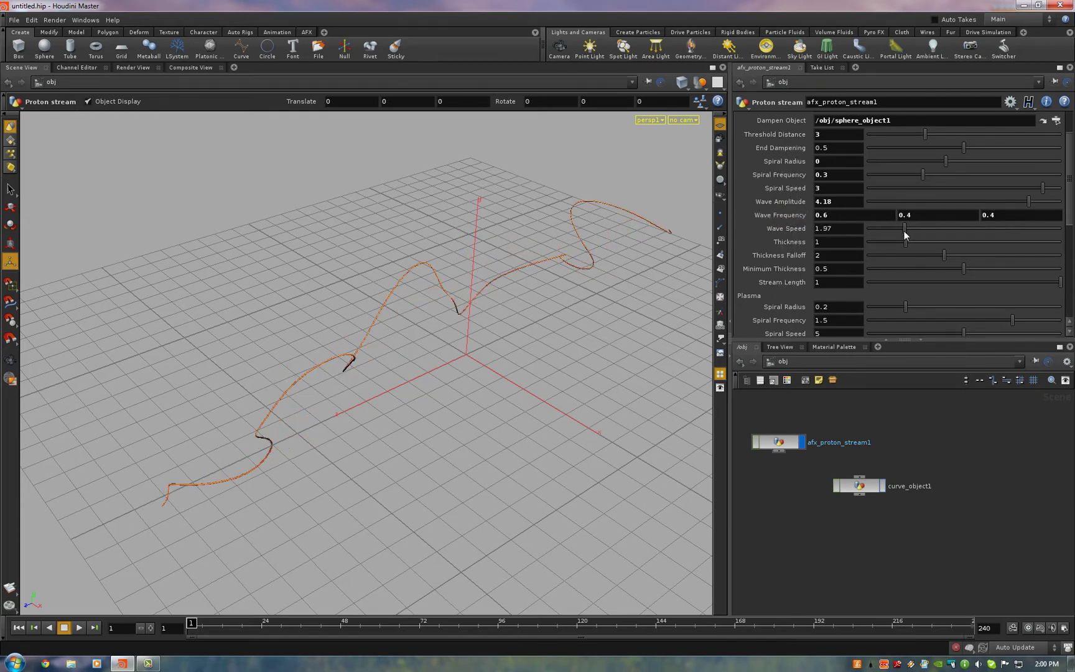
{"action": "left_click", "coordinate": [78, 627]}
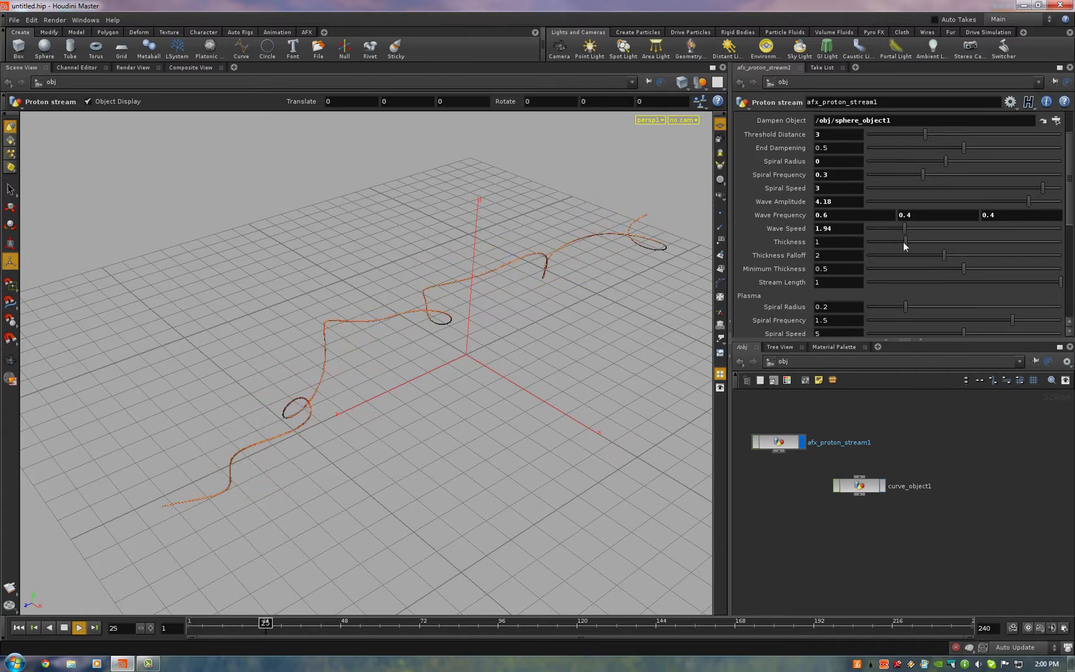
{"action": "left_click_drag", "start_coordinate": [900, 229], "coordinate": [1013, 221]}
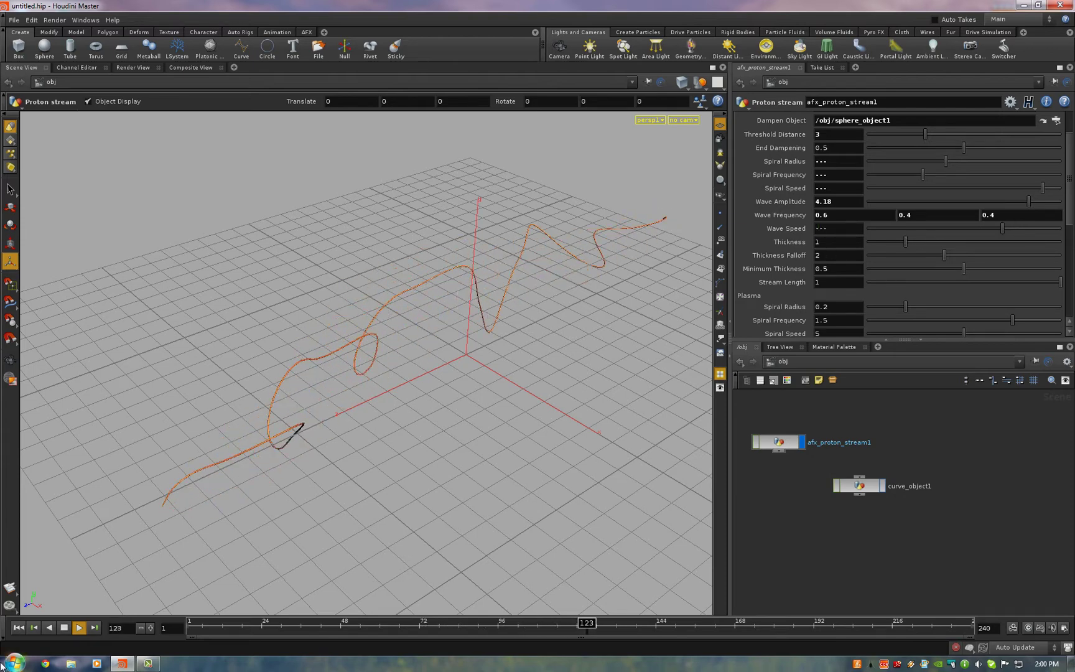
{"action": "left_click", "coordinate": [64, 628]}
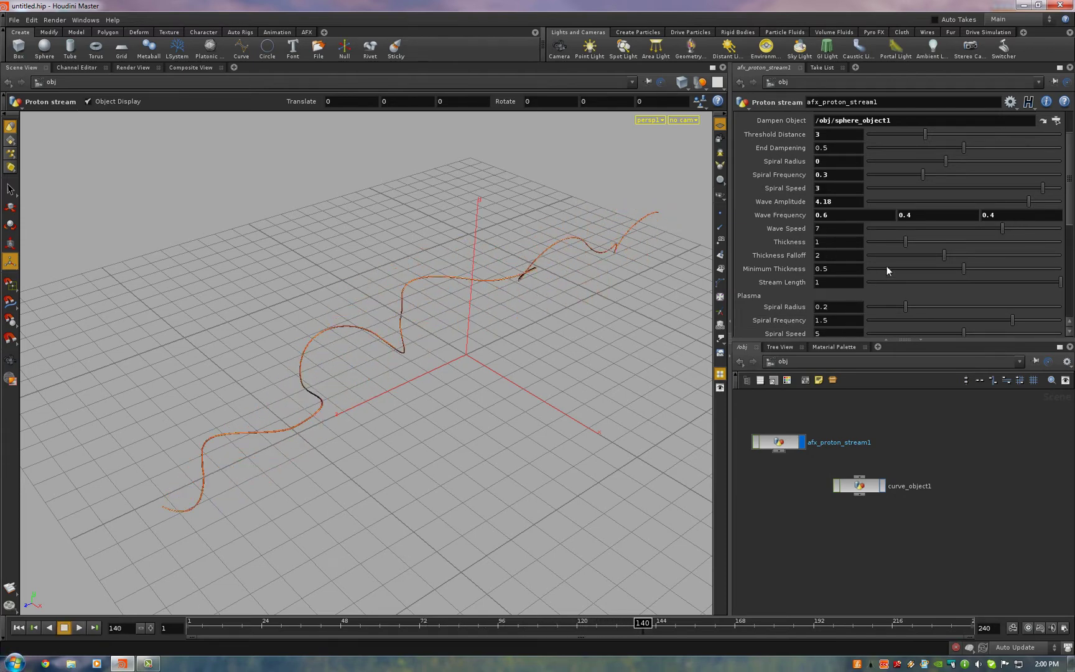
Step: Set the stream's Thickness to 3.89 and try a higher Thickness Falloff, ending with it at 2
{"action": "left_click_drag", "start_coordinate": [905, 240], "coordinate": [1016, 240]}
{"action": "mouse_move", "coordinate": [942, 253]}
{"action": "left_mouse_down"}
{"action": "mouse_move", "coordinate": [876, 266]}
{"action": "mouse_move", "coordinate": [1047, 249]}
{"action": "mouse_move", "coordinate": [868, 261]}
{"action": "mouse_move", "coordinate": [1038, 257]}
{"action": "mouse_move", "coordinate": [963, 255]}
{"action": "left_mouse_up"}
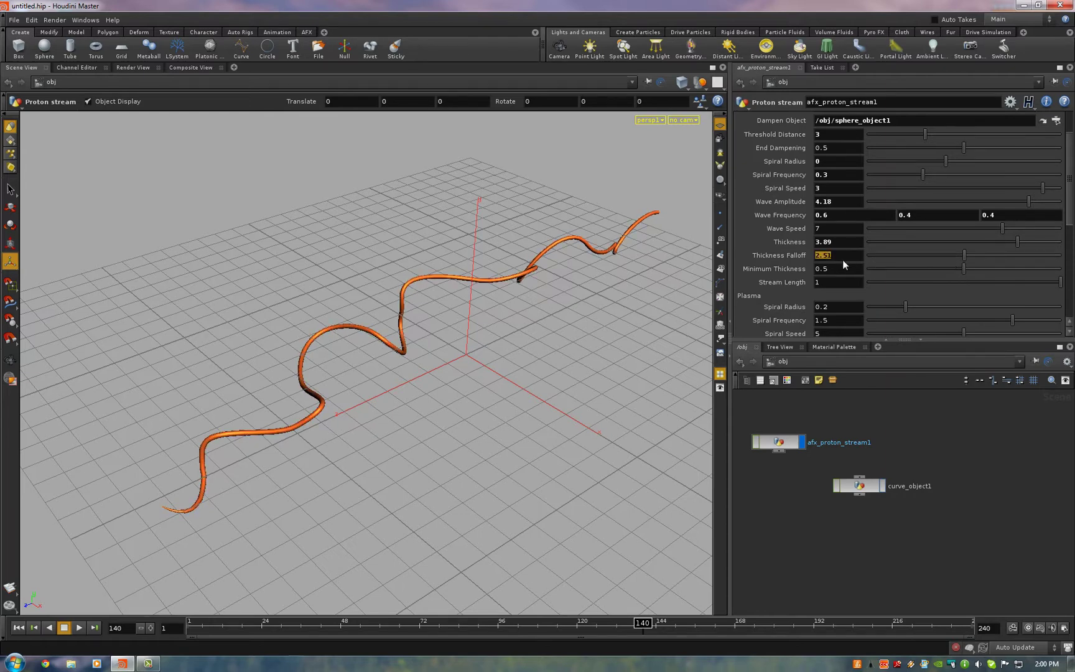
{"action": "type", "text": "2"}
{"action": "key", "text": "Return"}
Step: Try Minimum Thickness values, ending at 1, and test a shorter Stream Length before restoring it to 1
{"action": "left_click_drag", "start_coordinate": [867, 268], "coordinate": [947, 280]}
{"action": "left_click", "coordinate": [837, 269]}
{"action": "type", "text": "2"}
{"action": "key", "text": "Return"}
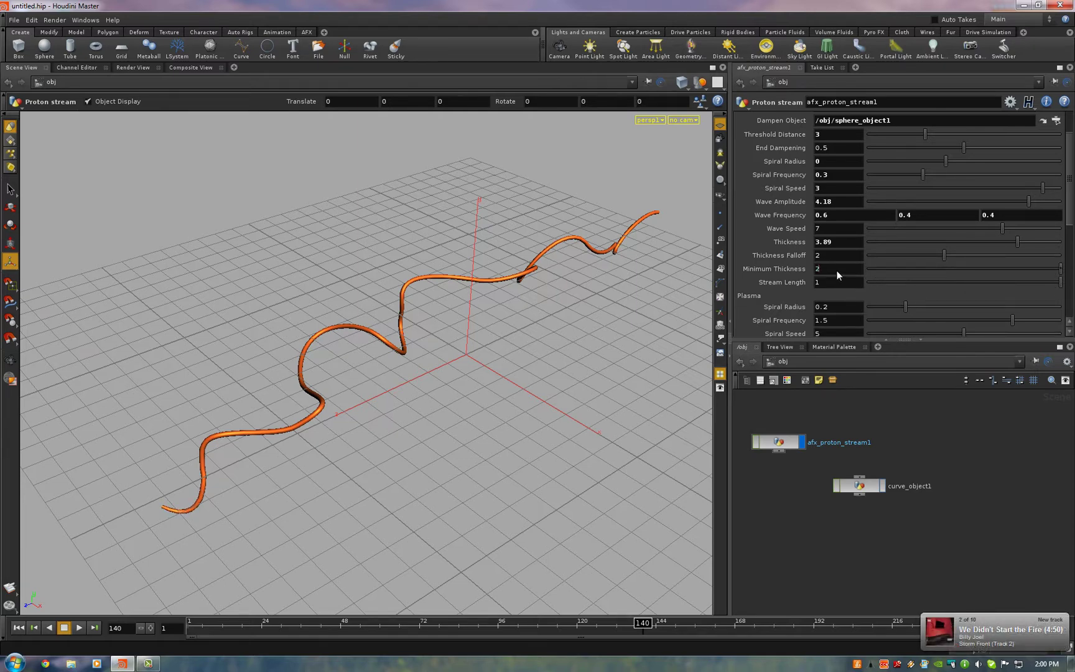
{"action": "left_click_drag", "start_coordinate": [994, 283], "coordinate": [1062, 283]}
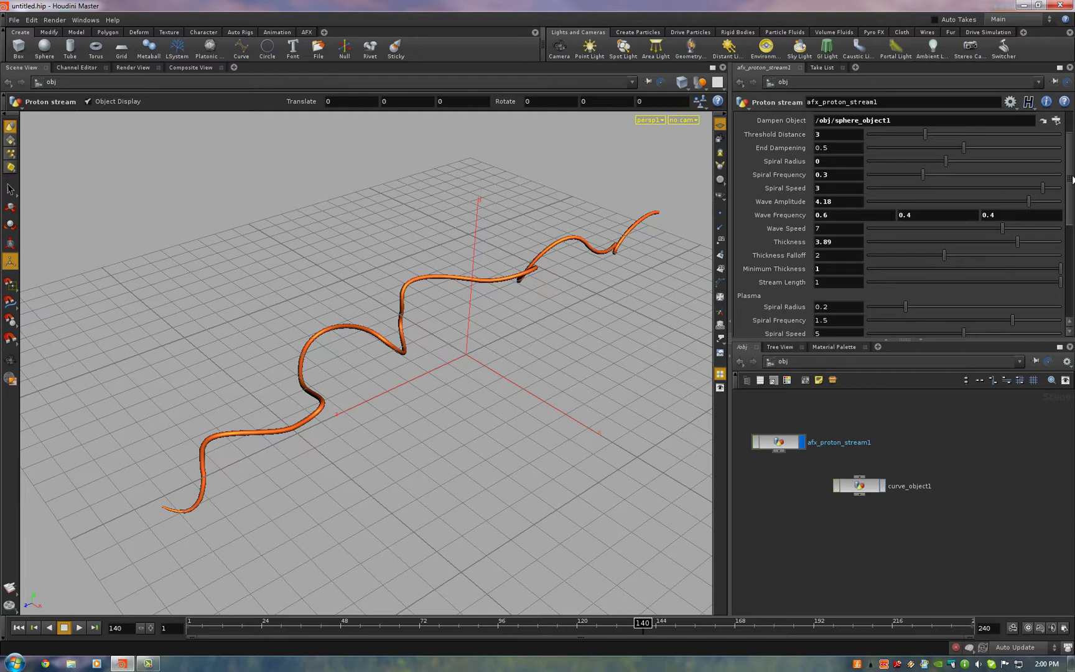
Step: Set the proton stream's Thickness Falloff to 1 and turn off its Preview
{"action": "scroll", "coordinate": [1070, 218], "scroll_direction": "down", "scroll_amount": 3}
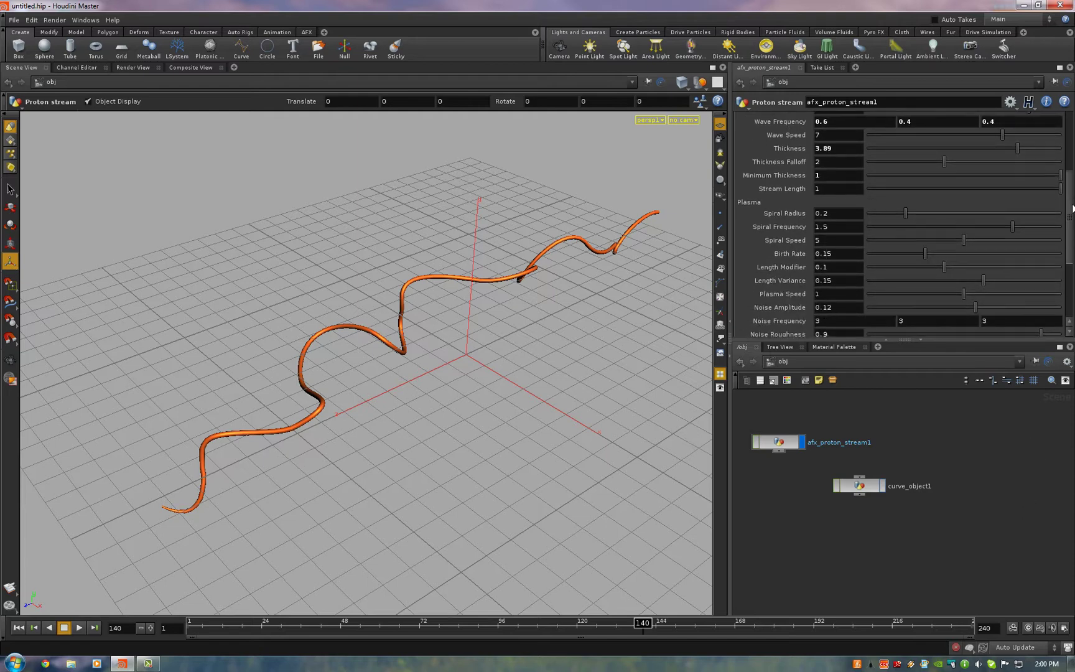
{"action": "scroll", "coordinate": [1064, 238], "scroll_direction": "down", "scroll_amount": 2}
{"action": "scroll", "coordinate": [398, 437], "scroll_direction": "up", "scroll_amount": 3}
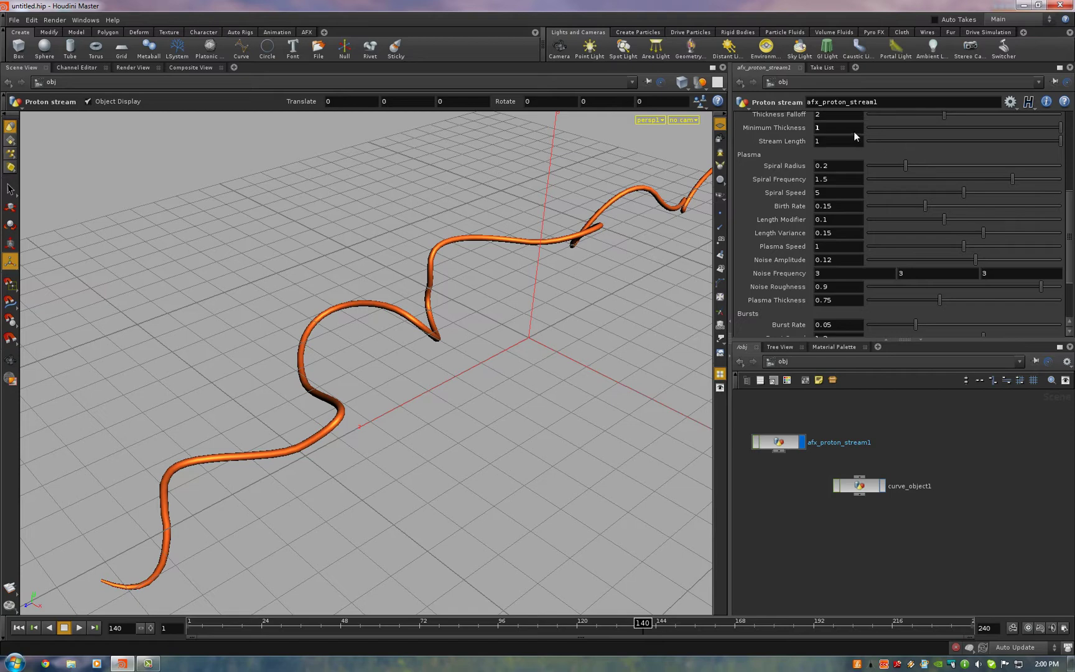
{"action": "scroll", "coordinate": [971, 206], "scroll_direction": "up", "scroll_amount": 8}
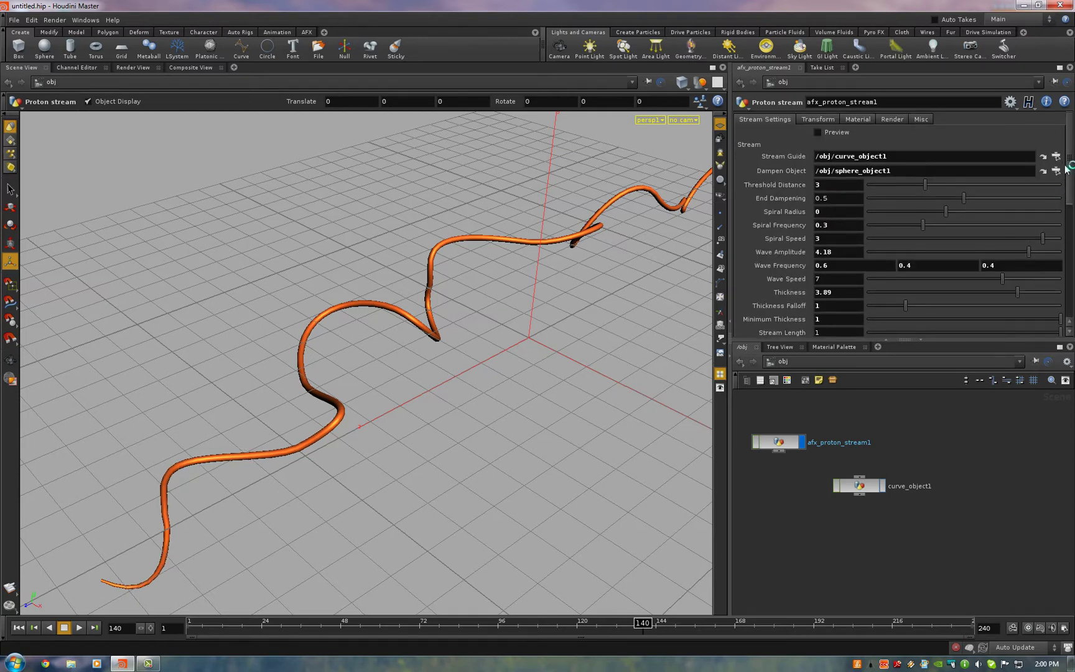
Step: Play the full proton stream effect from frame 1
{"action": "left_click", "coordinate": [18, 628]}
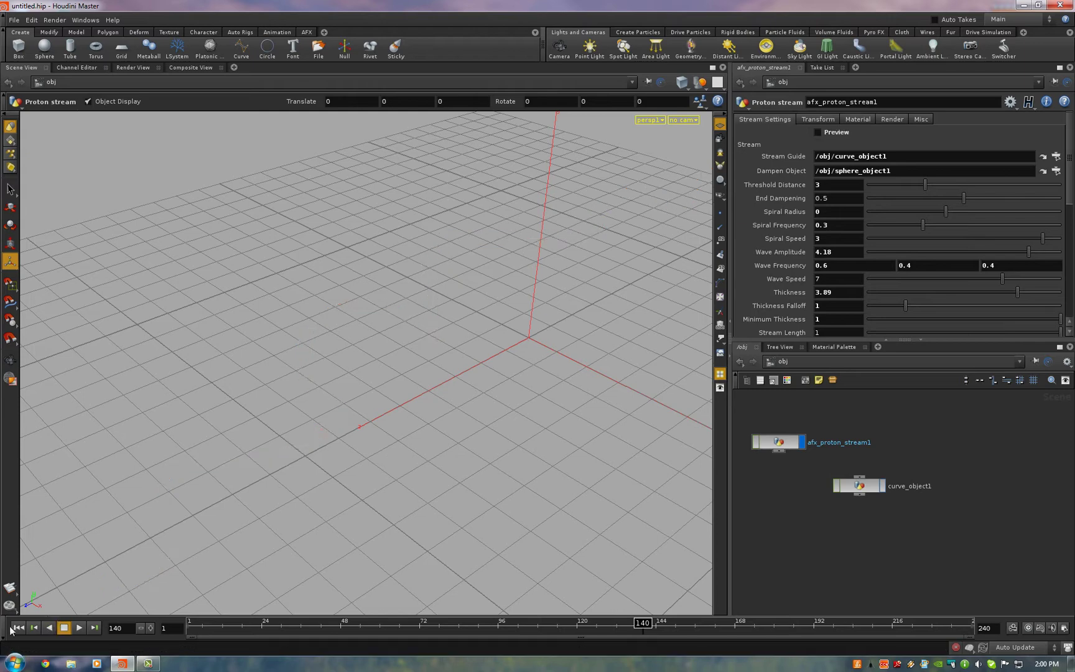
{"action": "left_click", "coordinate": [79, 628]}
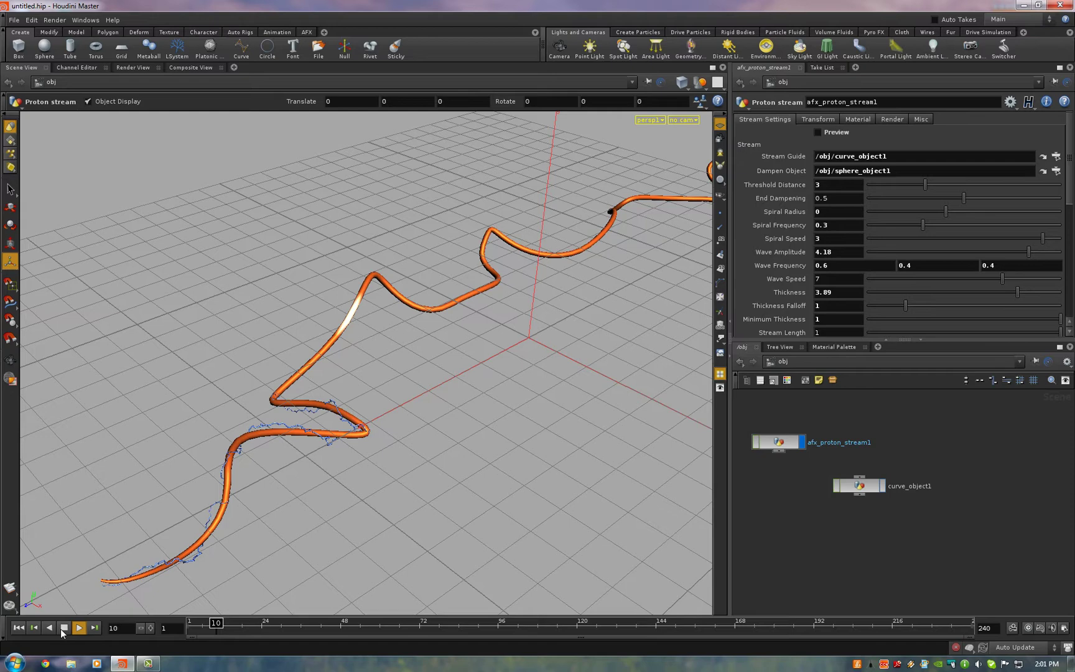
Step: Stop the playback and reset the proton stream's Thickness to its default of 1
{"action": "left_click", "coordinate": [62, 628]}
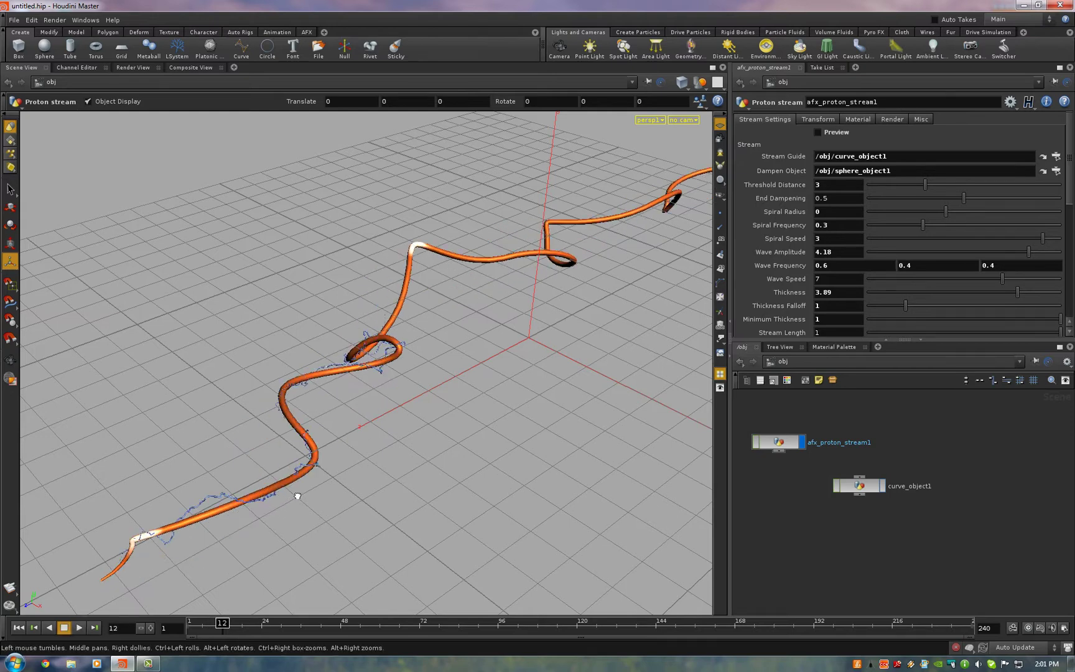
{"action": "left_click_drag", "start_coordinate": [294, 507], "coordinate": [324, 492], "text": "alt"}
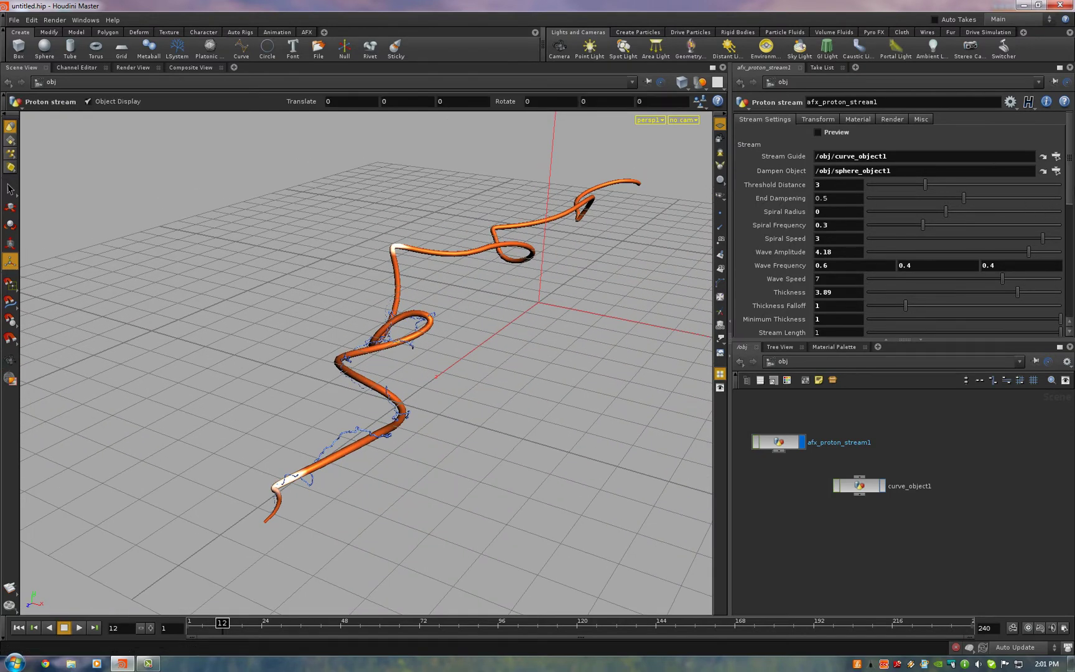
{"action": "scroll", "coordinate": [1072, 217], "scroll_direction": "down", "scroll_amount": 3}
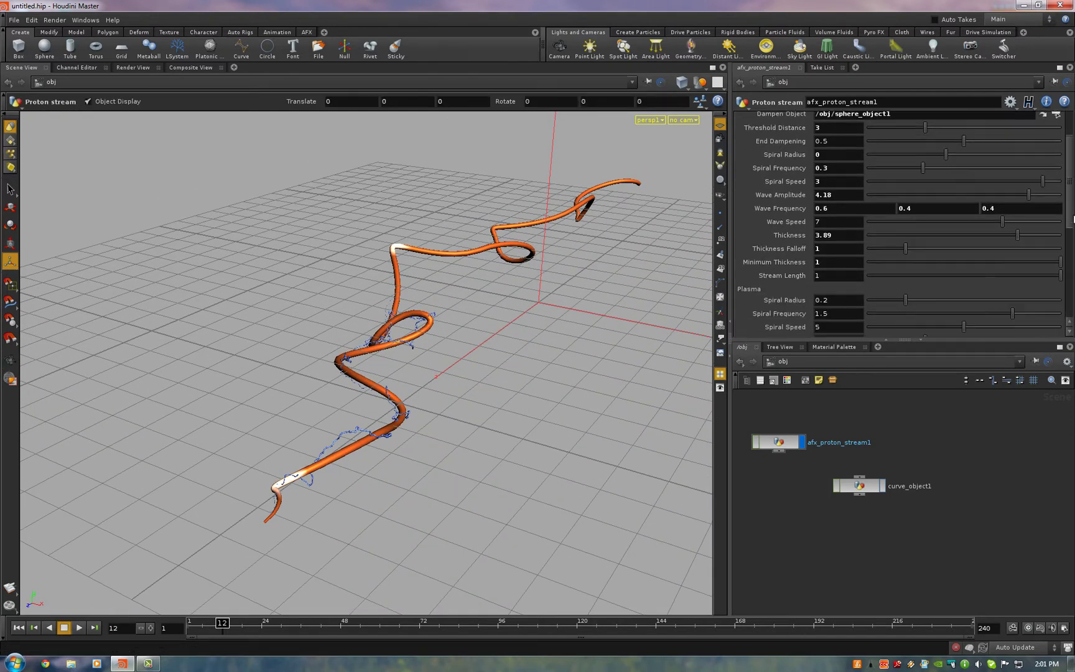
{"action": "middle_click", "coordinate": [857, 238], "text": "ctrl"}
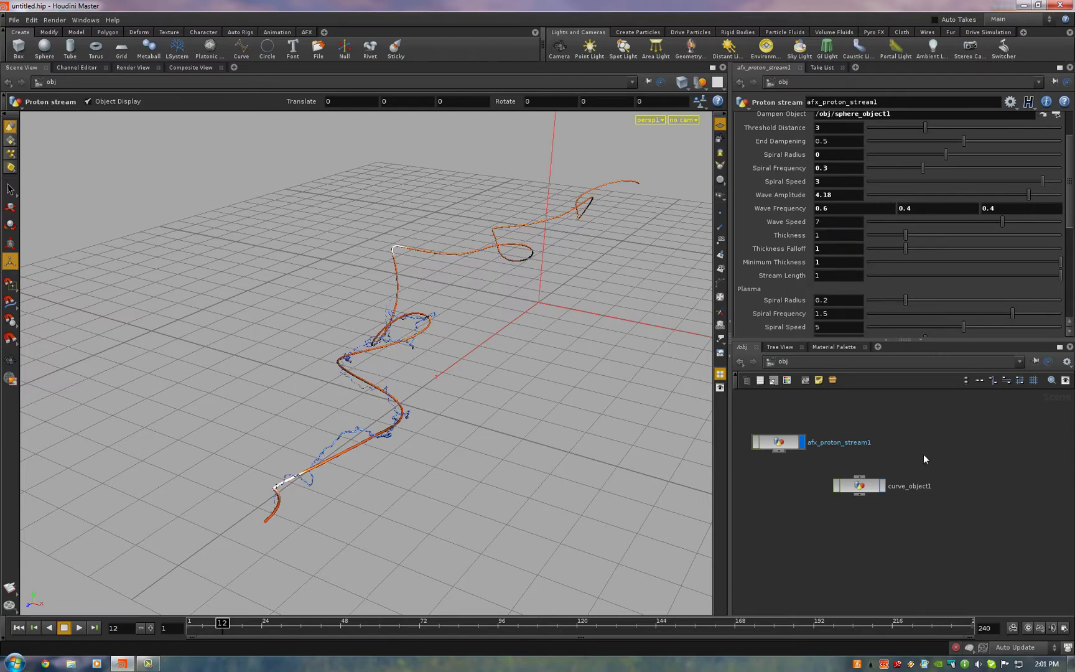
{"action": "left_click_drag", "start_coordinate": [548, 429], "coordinate": [448, 276], "text": "alt"}
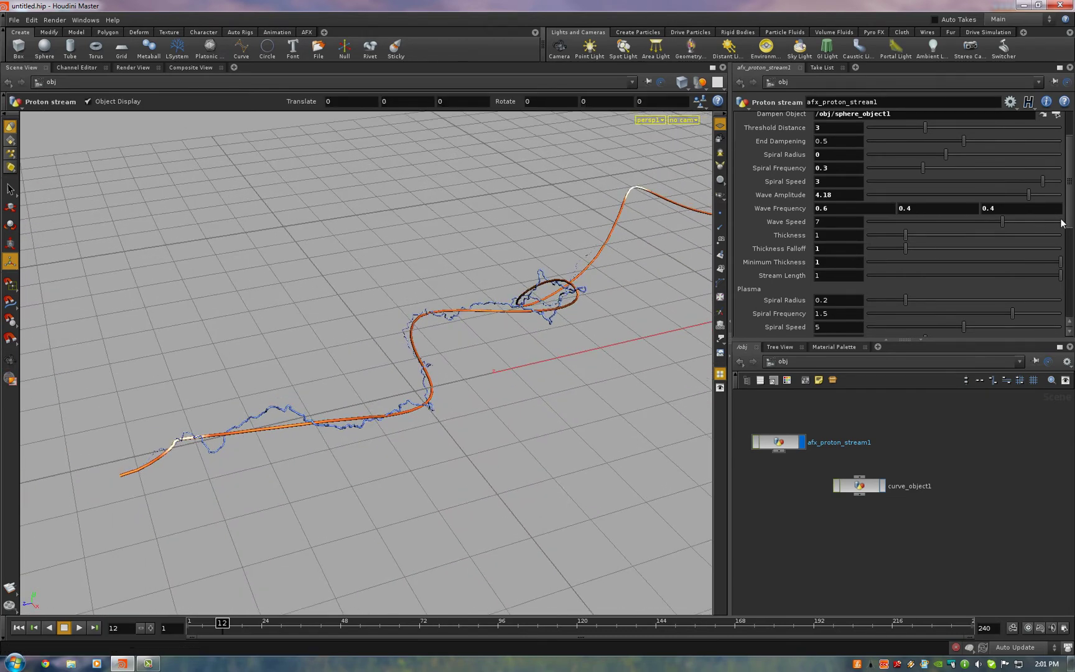
Step: Return to frame 1 and set the plasma Spiral Radius to 0.79 and its Spiral Frequency to 0.763
{"action": "left_click_drag", "start_coordinate": [1070, 208], "coordinate": [1070, 210]}
{"action": "left_click", "coordinate": [18, 624]}
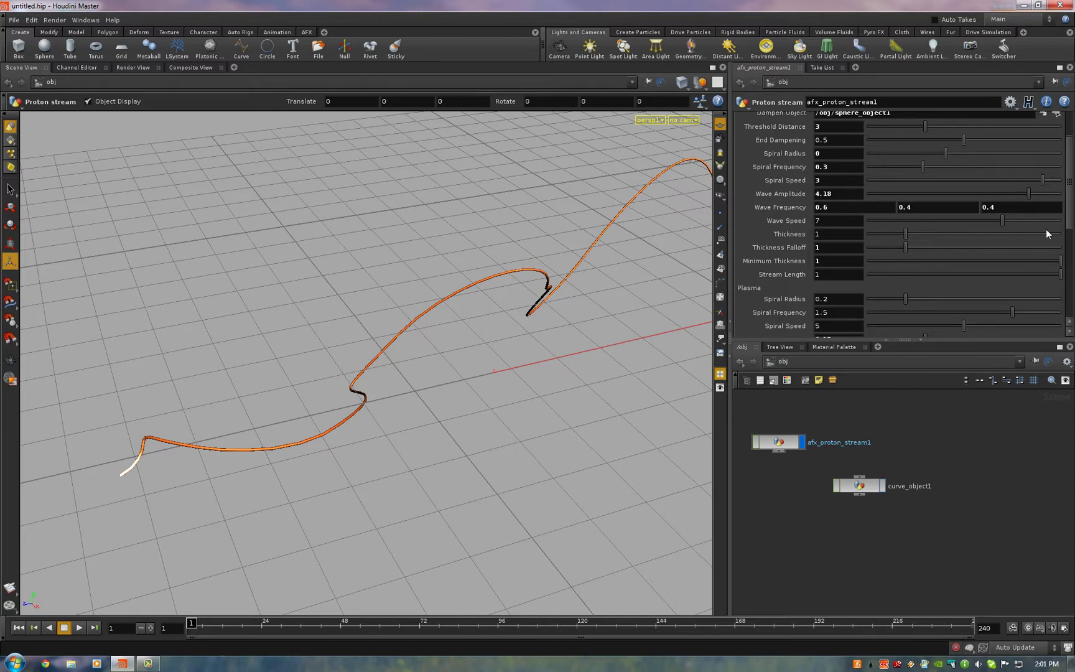
{"action": "scroll", "coordinate": [954, 227], "scroll_direction": "down", "scroll_amount": 3}
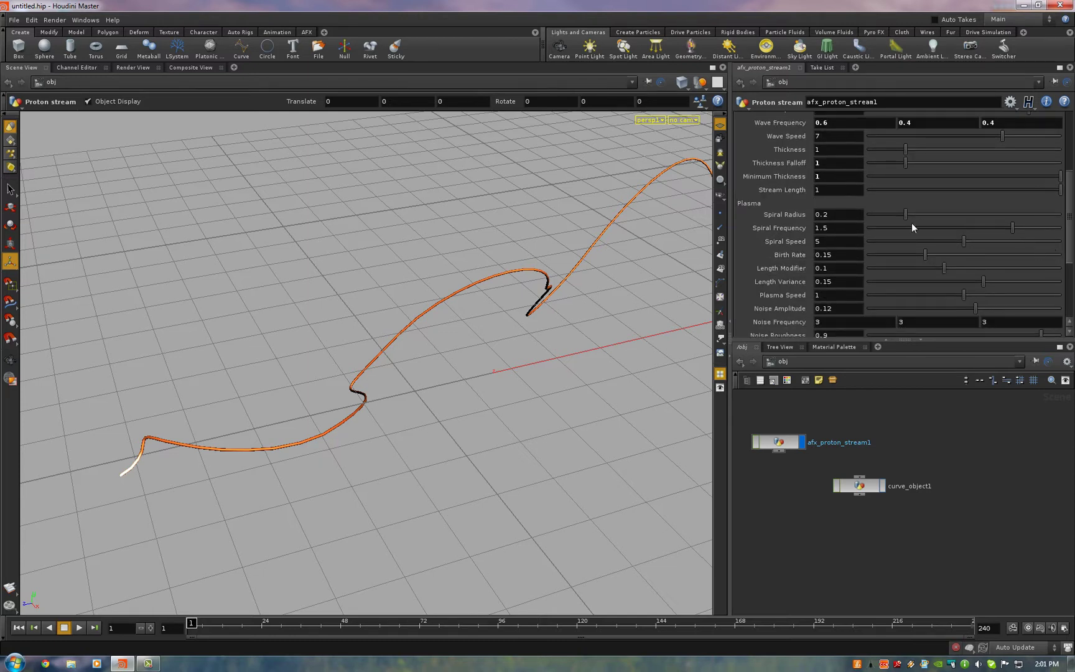
{"action": "left_click_drag", "start_coordinate": [906, 215], "coordinate": [1021, 225]}
{"action": "left_click_drag", "start_coordinate": [1004, 229], "coordinate": [940, 230]}
Step: Play the animation to inspect the wider plasma spiral from another angle, and return to frame 1
{"action": "left_click", "coordinate": [78, 628]}
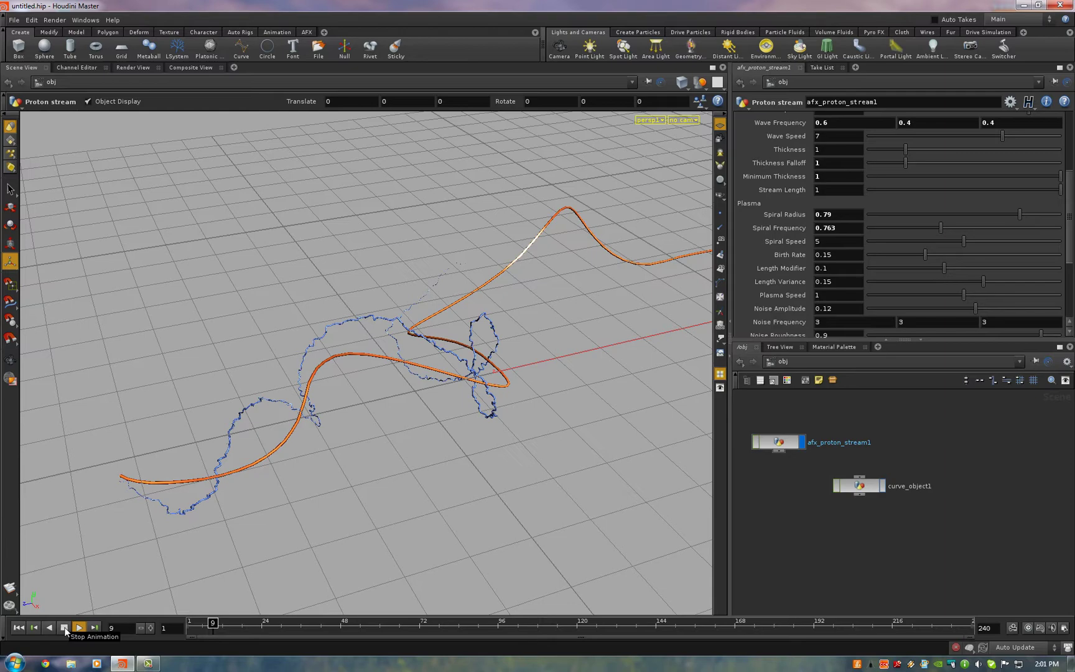
{"action": "key", "text": "Escape"}
{"action": "left_click_drag", "start_coordinate": [390, 378], "coordinate": [389, 446]}
{"action": "key", "text": "Return"}
{"action": "left_click", "coordinate": [18, 627]}
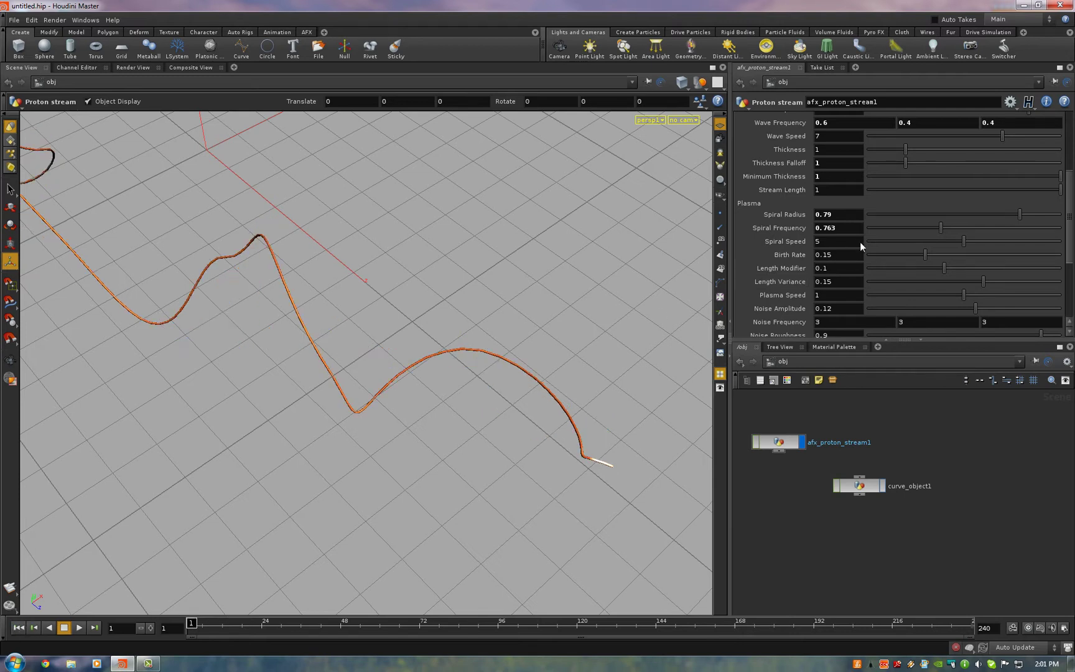
Step: Try a plasma Spiral Frequency of 5, play the animation briefly and return to frame 1
{"action": "type", "text": "5"}
{"action": "key", "text": "Return"}
{"action": "left_click", "coordinate": [78, 628]}
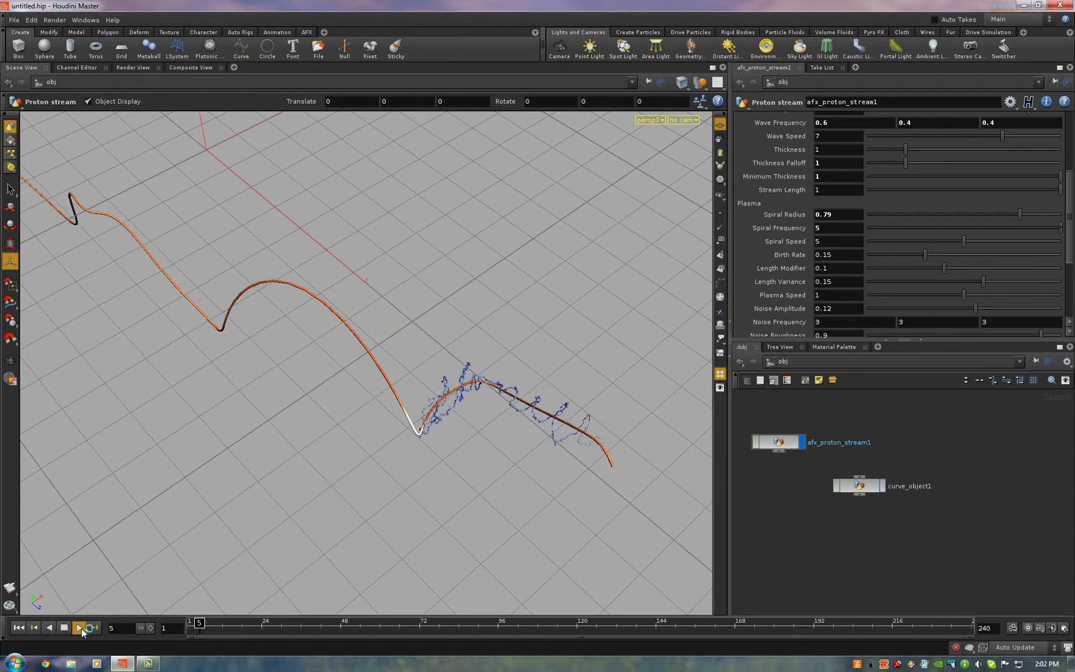
{"action": "left_click", "coordinate": [63, 628]}
{"action": "left_click", "coordinate": [18, 627]}
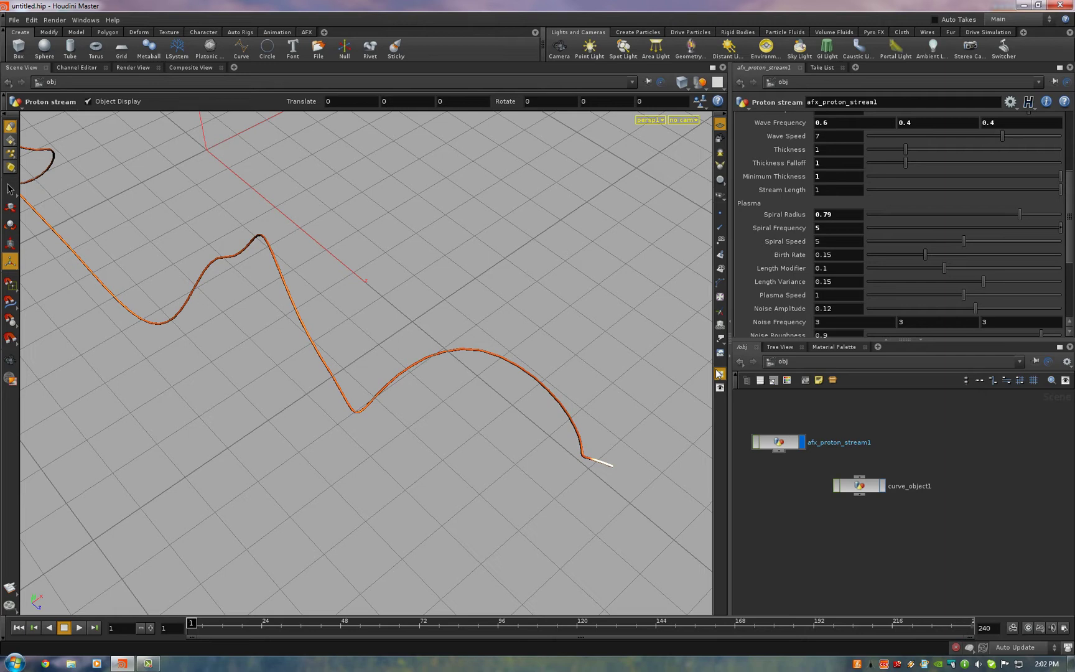
Step: Set both the plasma Spiral Frequency and Spiral Speed to 2
{"action": "double_click", "coordinate": [830, 241]}
{"action": "type", "text": "2"}
{"action": "key", "text": "Return"}
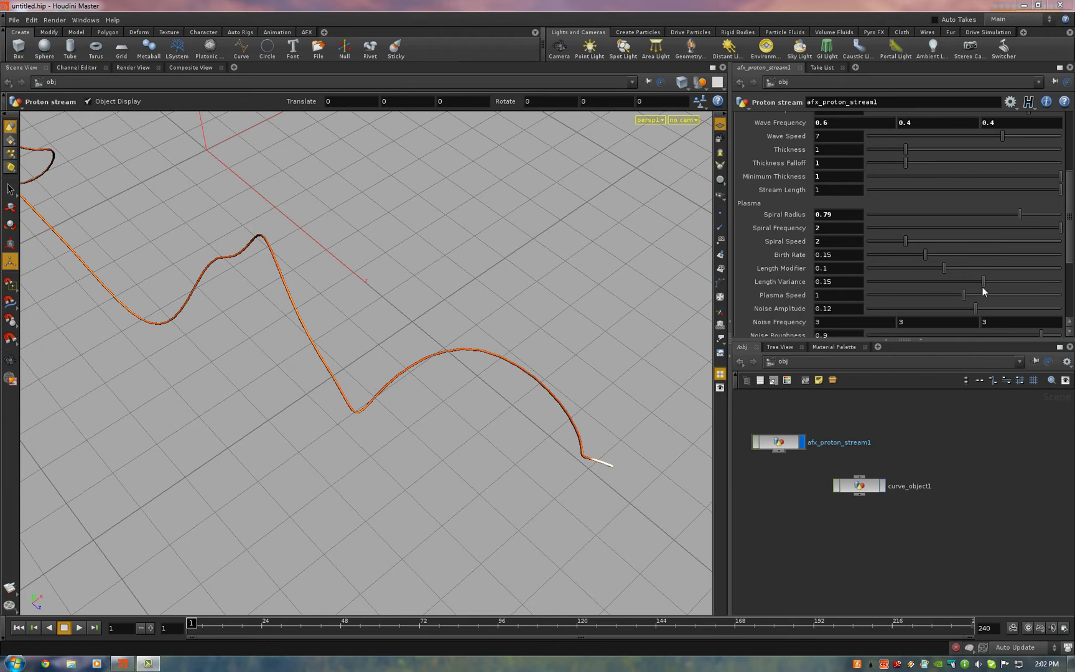
Step: Play the plasma animation from frame 1 and stop it at frame 8
{"action": "left_click_drag", "start_coordinate": [1071, 243], "coordinate": [1069, 255]}
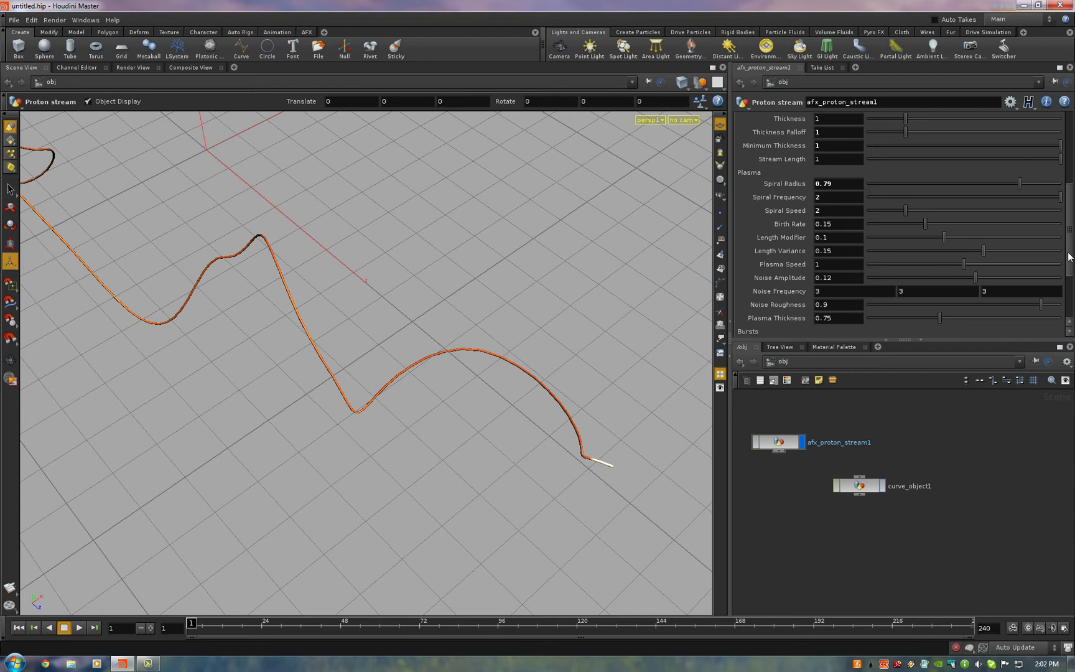
{"action": "scroll", "coordinate": [1023, 311], "scroll_direction": "down", "scroll_amount": 3}
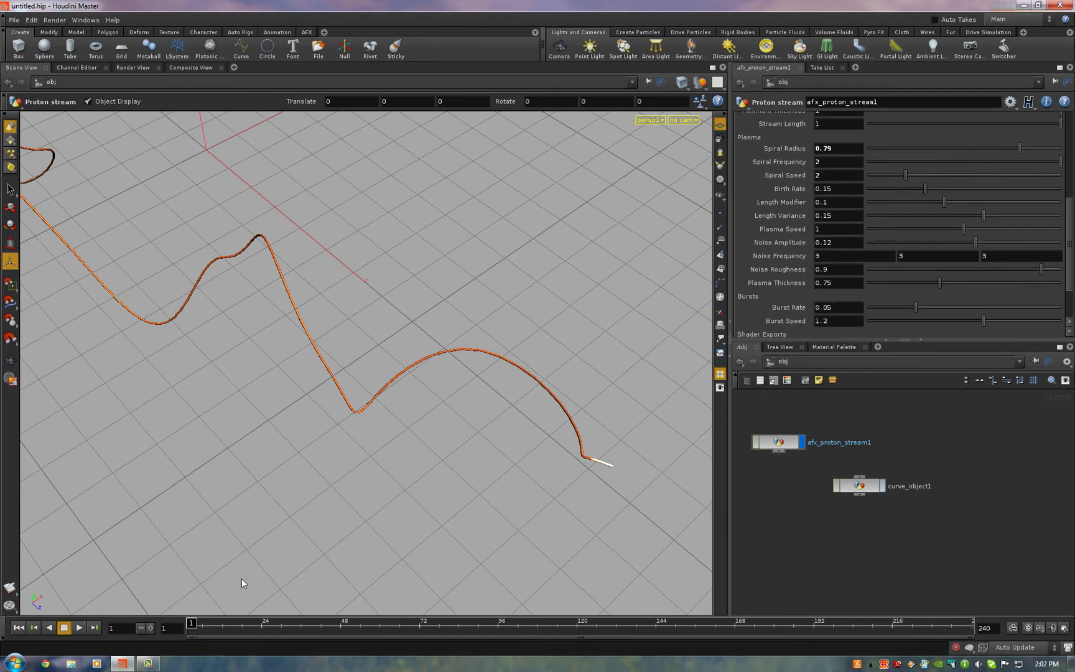
{"action": "left_click", "coordinate": [79, 628]}
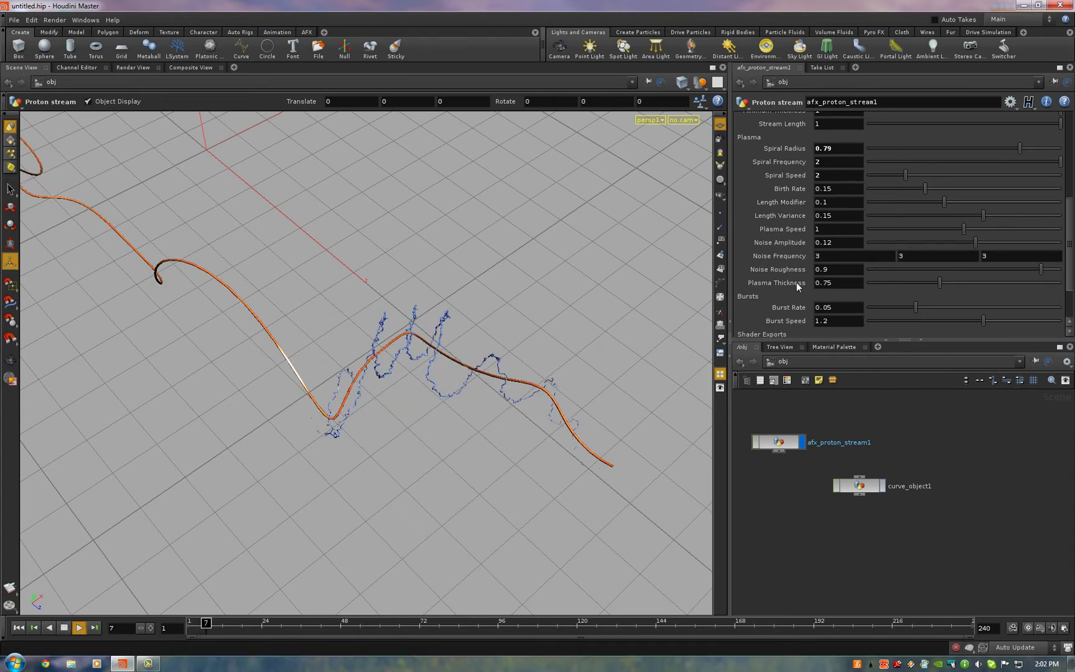
{"action": "key", "text": "Escape"}
Step: Try plasma Noise Amplitude values of 0 and 0.445, and set it to 0.2
{"action": "left_click_drag", "start_coordinate": [475, 345], "coordinate": [691, 240]}
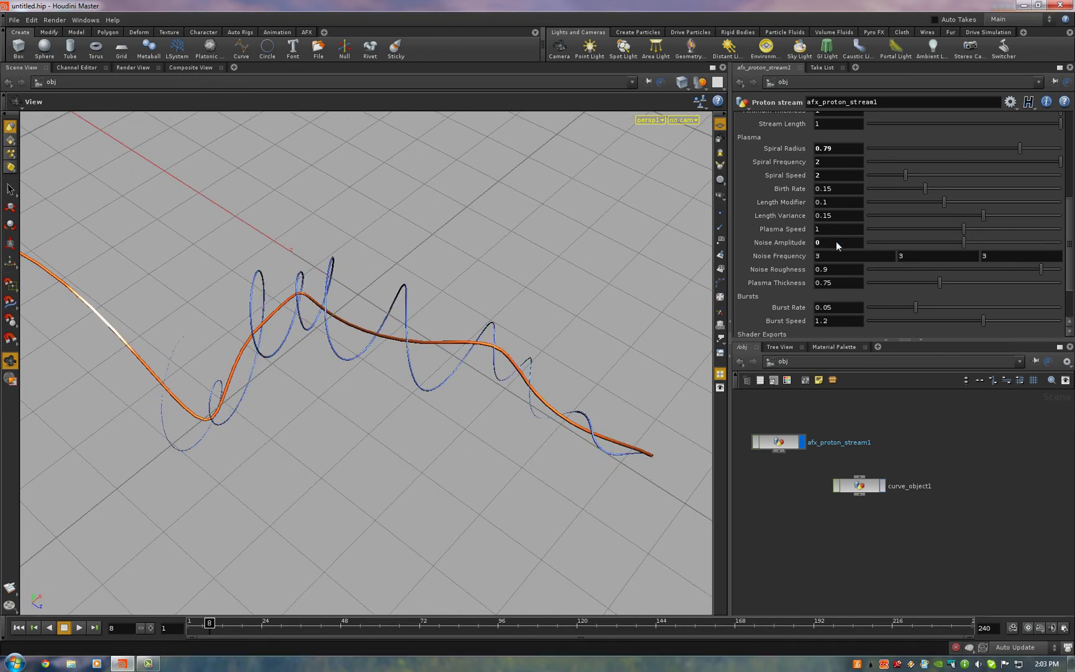
{"action": "left_click_drag", "start_coordinate": [559, 302], "coordinate": [684, 268]}
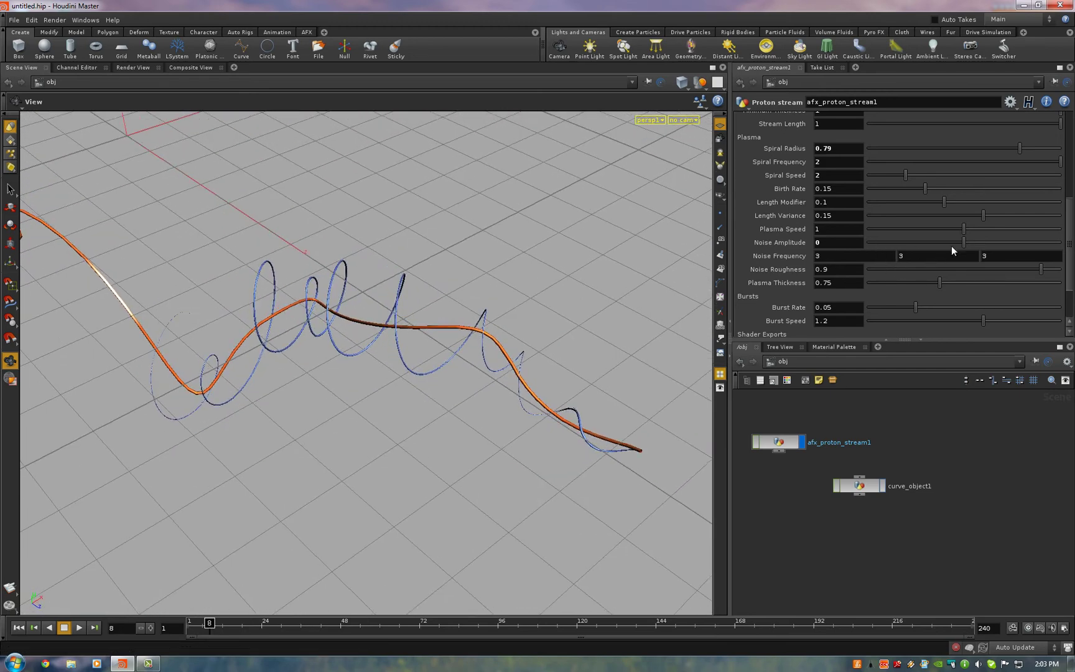
{"action": "left_click_drag", "start_coordinate": [964, 242], "coordinate": [1006, 242]}
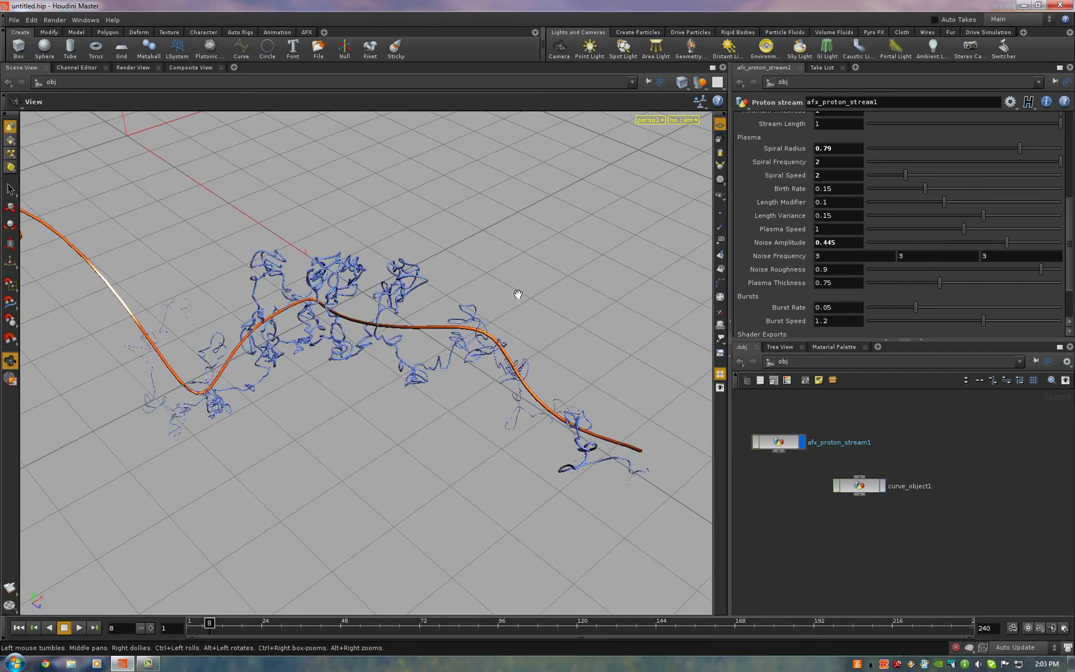
{"action": "left_click_drag", "start_coordinate": [516, 297], "coordinate": [547, 305]}
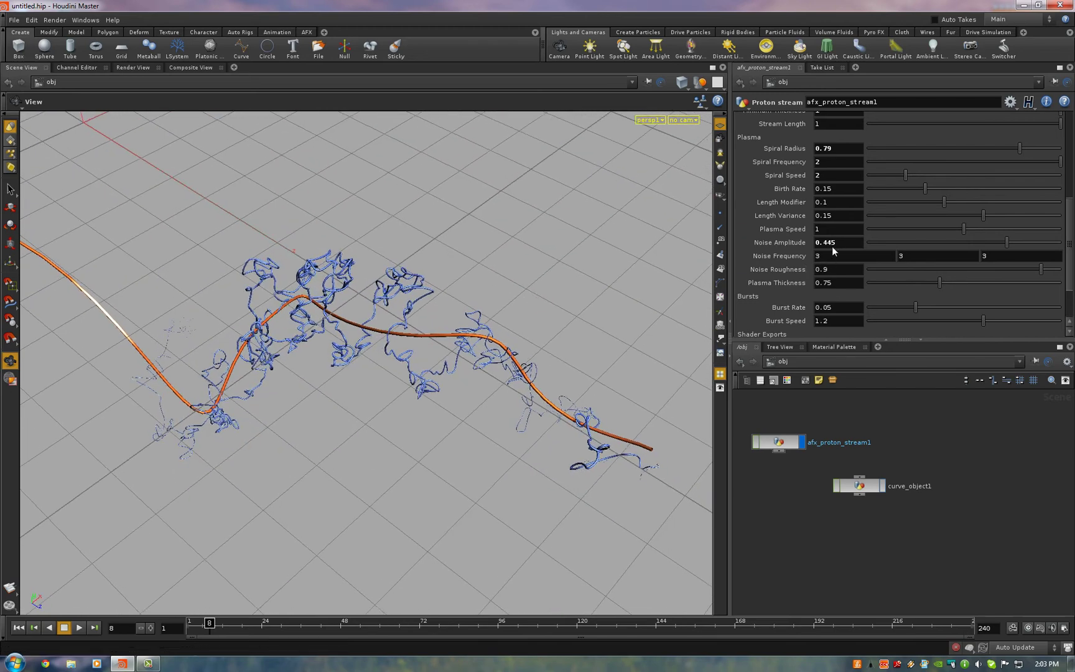
{"action": "type", "text": "0.2"}
{"action": "key", "text": "Return"}
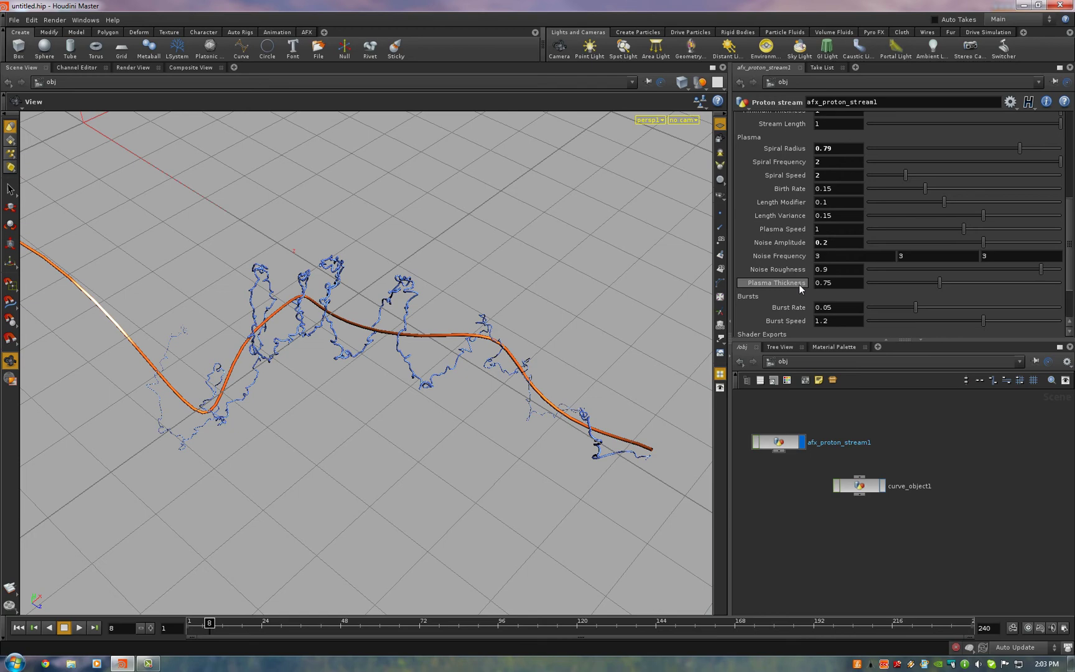
Step: Review the burst and shader export settings, and go back to the beginning of the stream settings
{"action": "left_click_drag", "start_coordinate": [1068, 243], "coordinate": [1071, 269]}
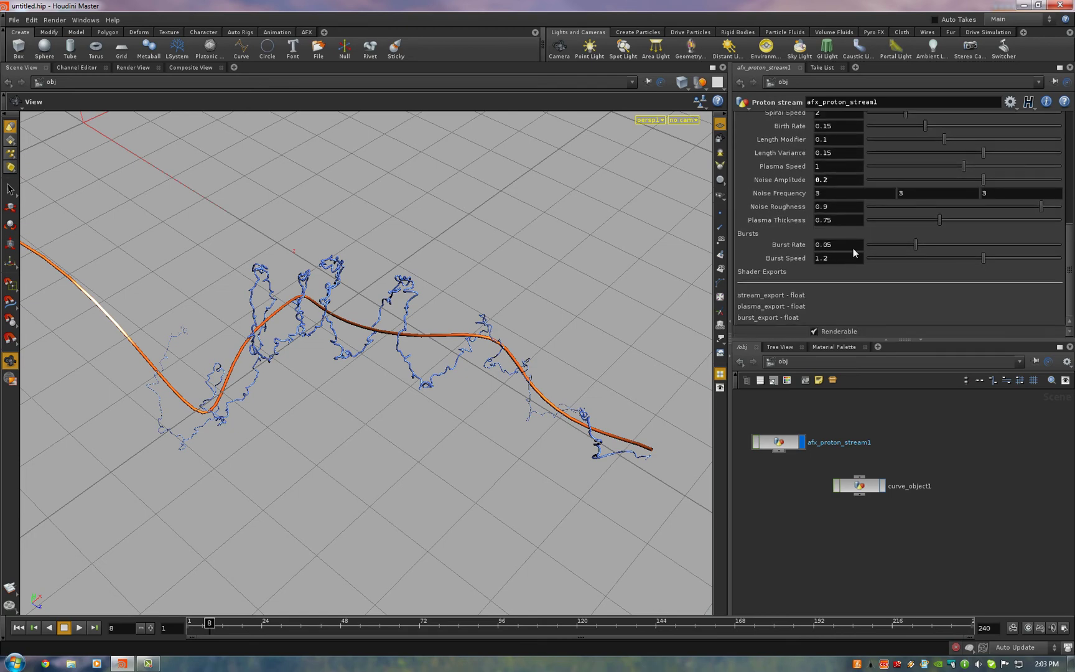
{"action": "left_click_drag", "start_coordinate": [294, 211], "coordinate": [235, 333]}
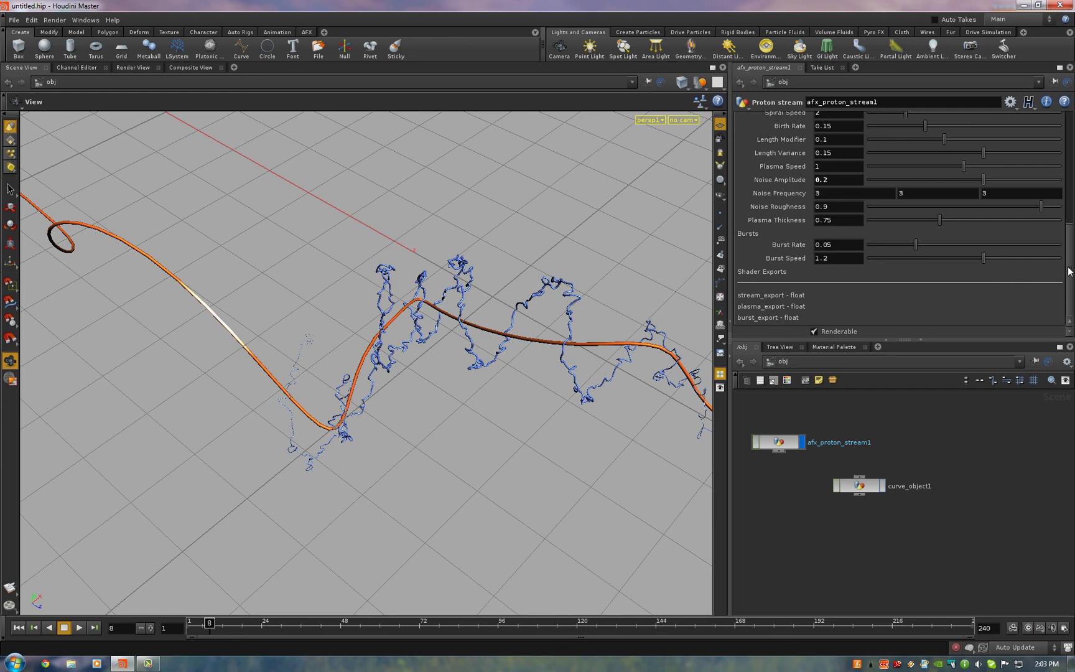
{"action": "scroll", "coordinate": [1069, 272], "scroll_direction": "up", "scroll_amount": 10}
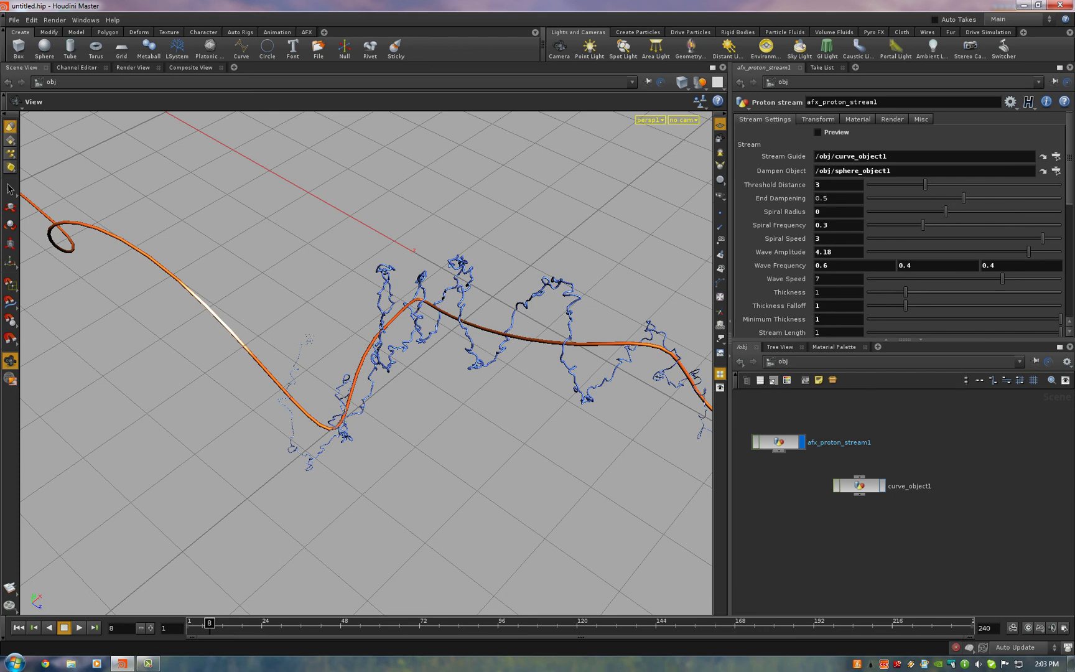